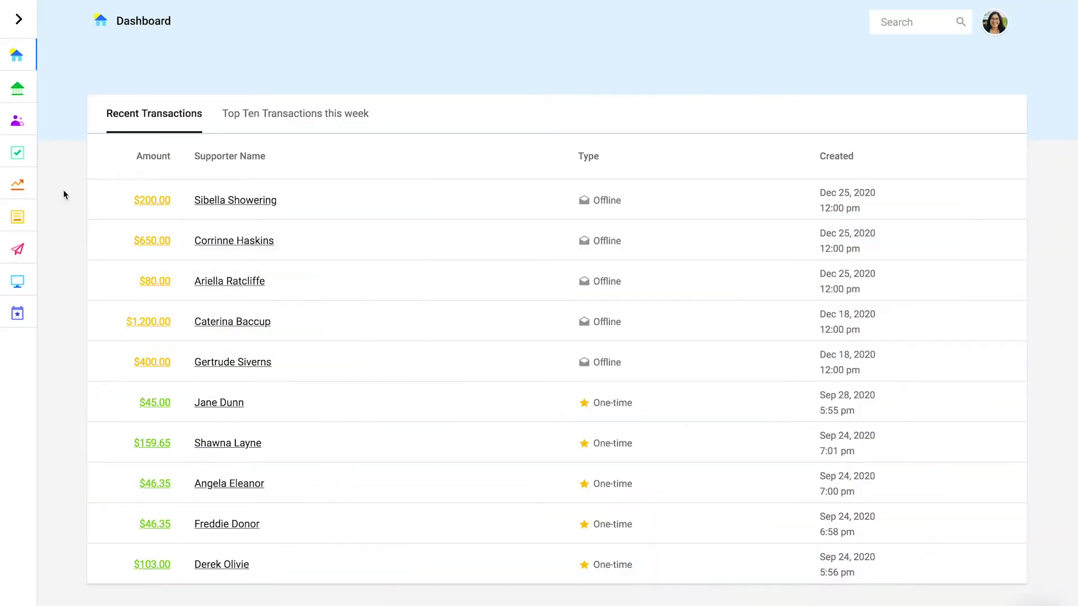
From the Giving Forms list, check a form's actions menu, then start a new giving form.
click(18, 218)
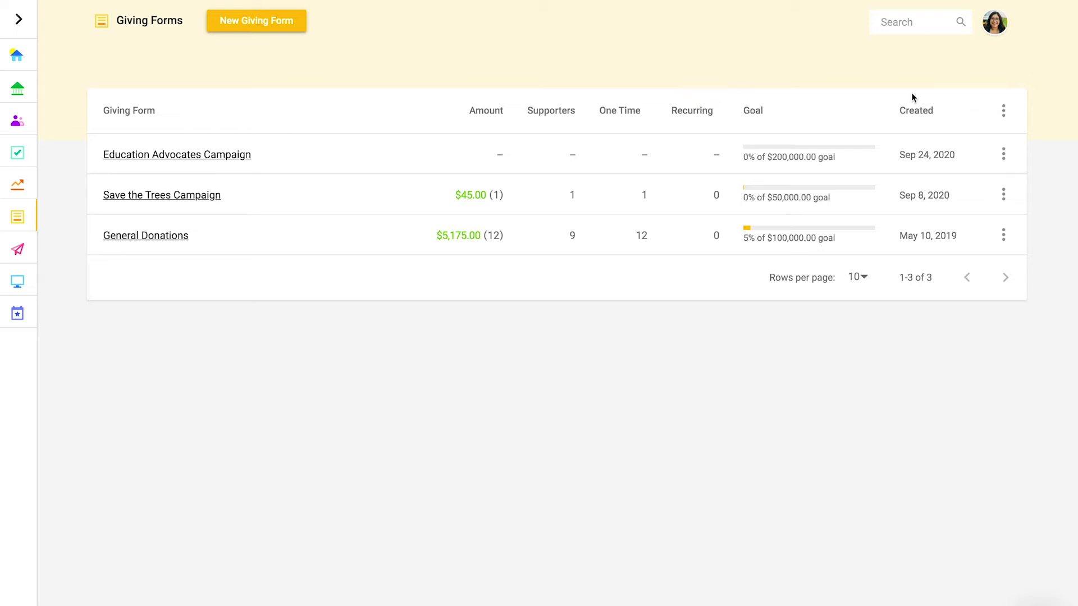
click(1005, 157)
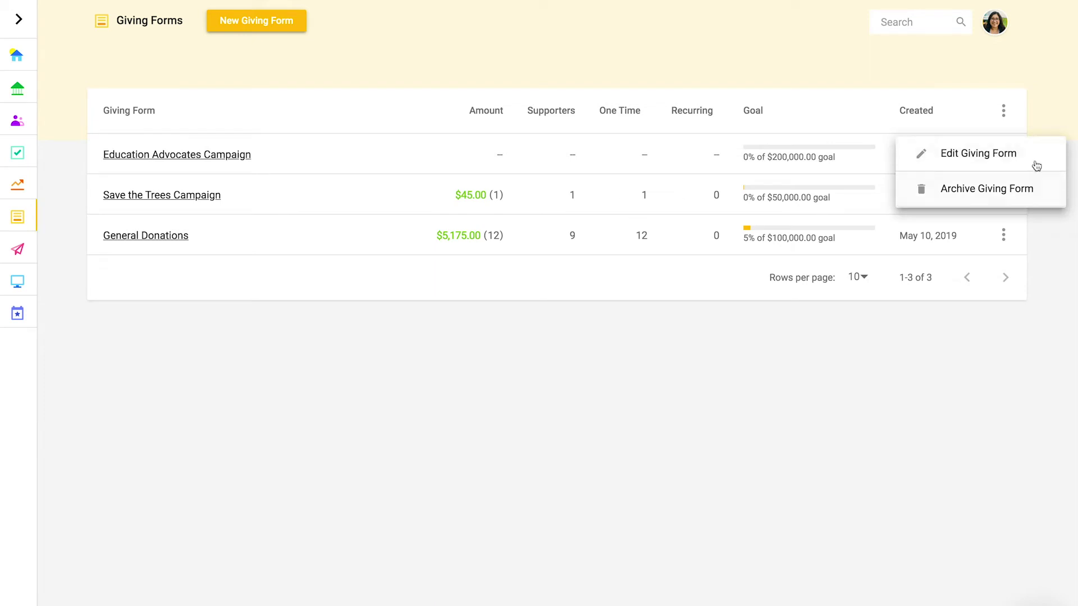
click(1051, 114)
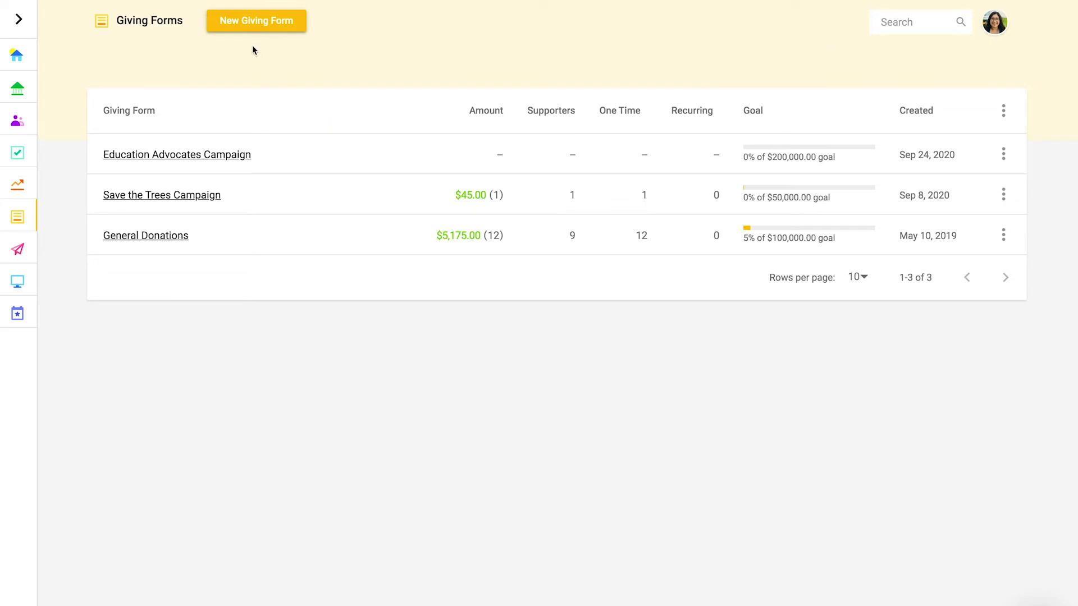
click(302, 26)
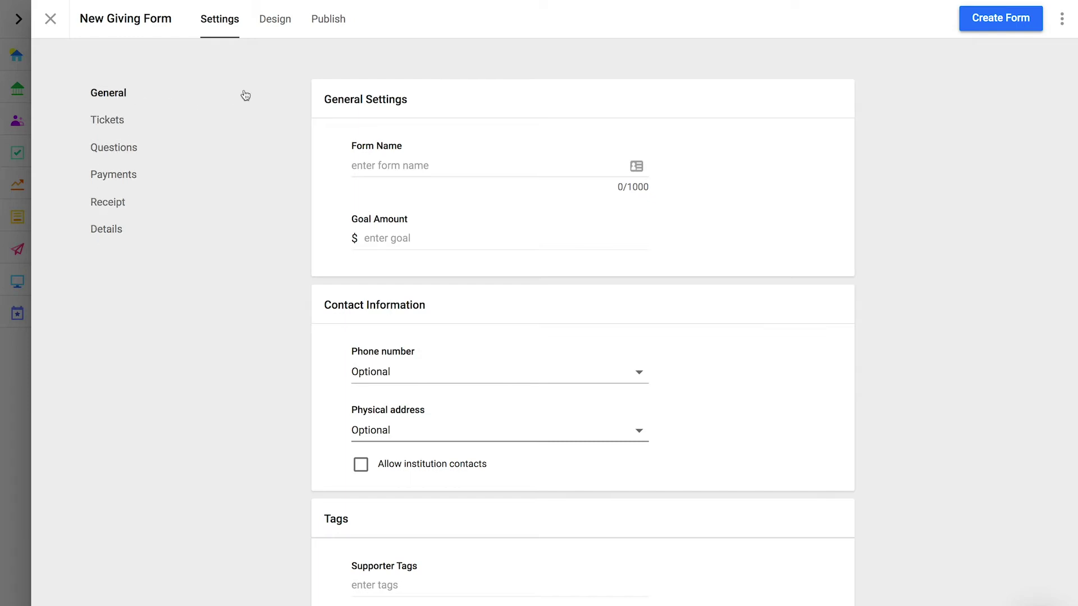
click(276, 33)
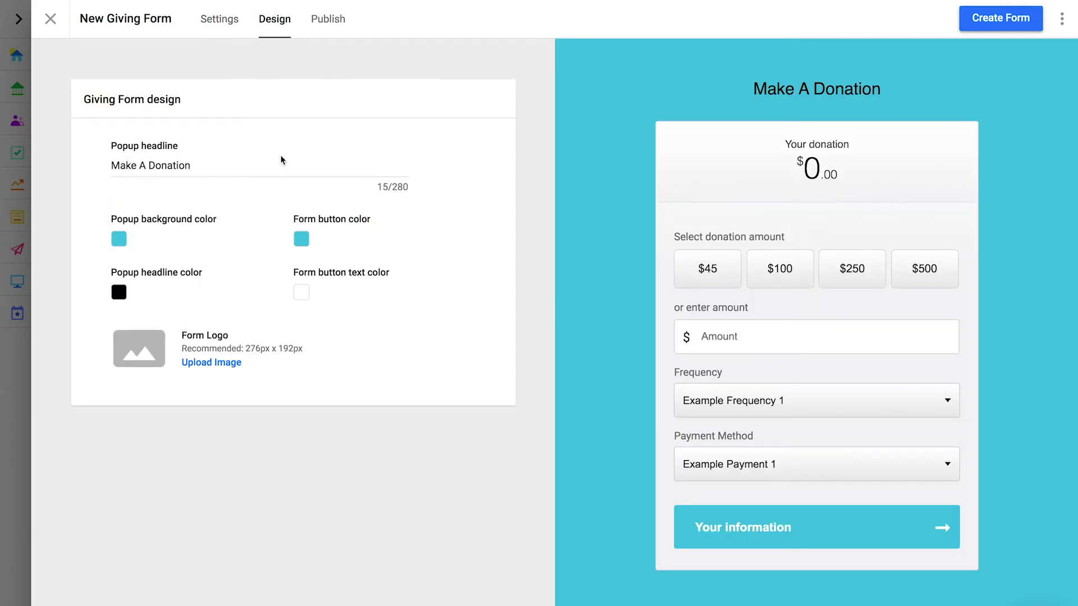
click(116, 238)
click(305, 74)
click(329, 21)
scroll(259, 288, down, 3)
scroll(259, 286, up, 3)
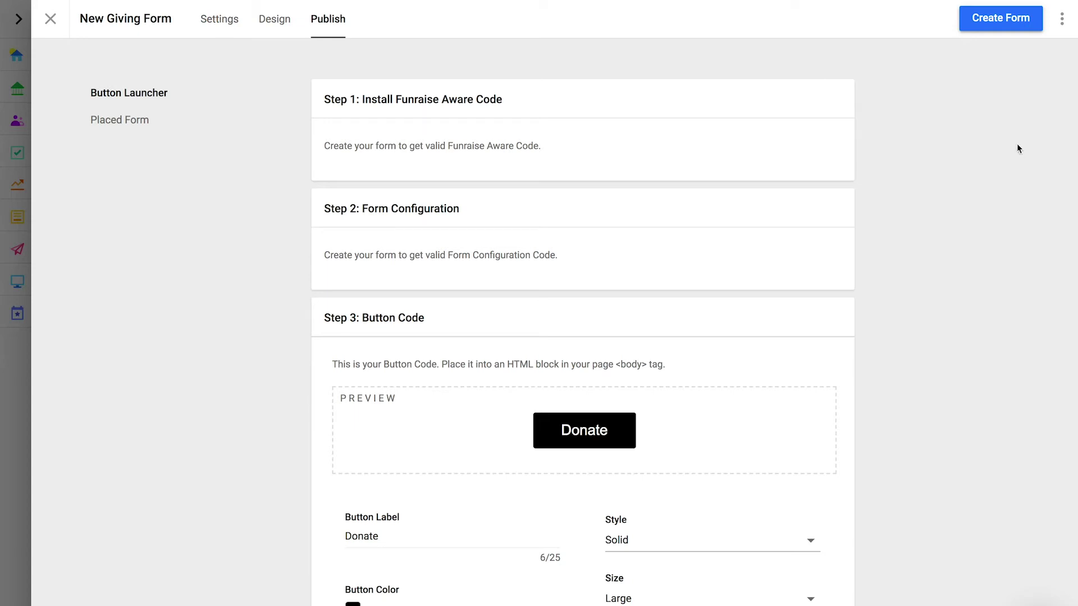
click(1061, 21)
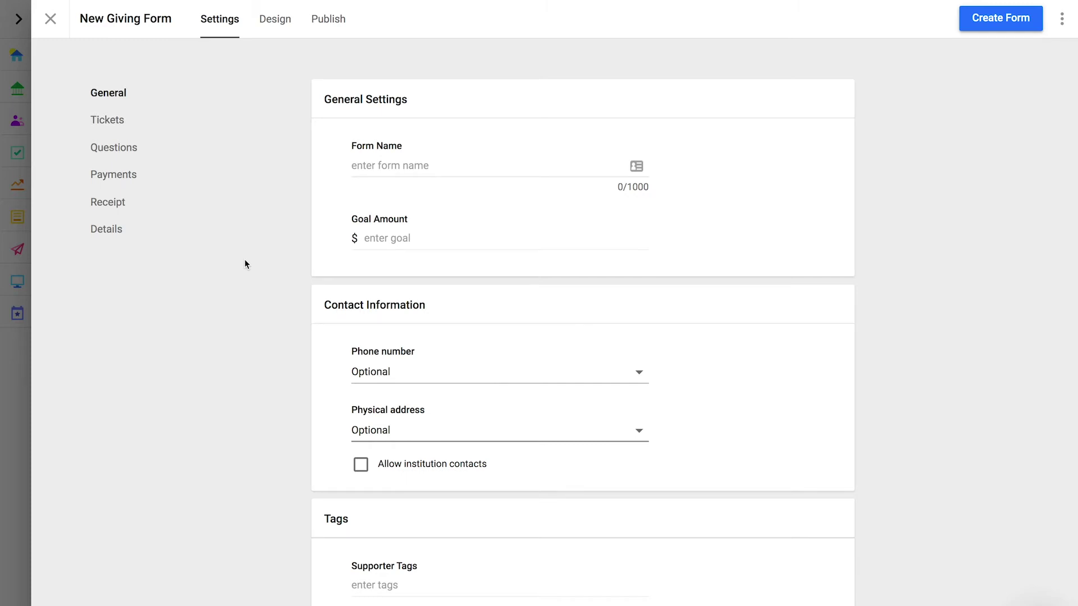
Name the form 'Classroom Supply Drive' with a goal amount of 10000.
click(388, 169)
text(Classroom Supply)
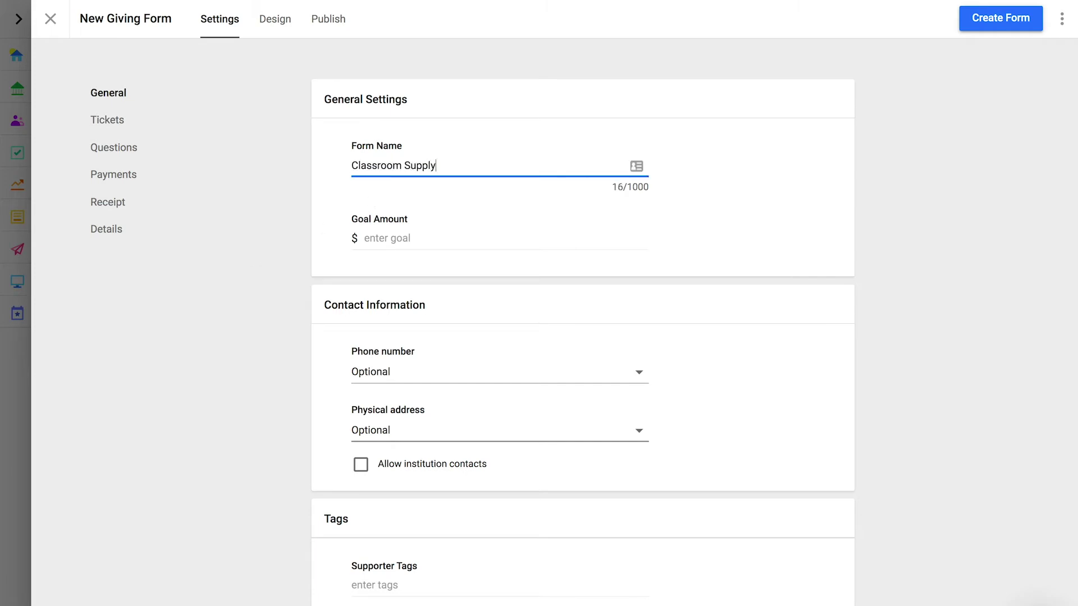
text( Drive)
click(419, 236)
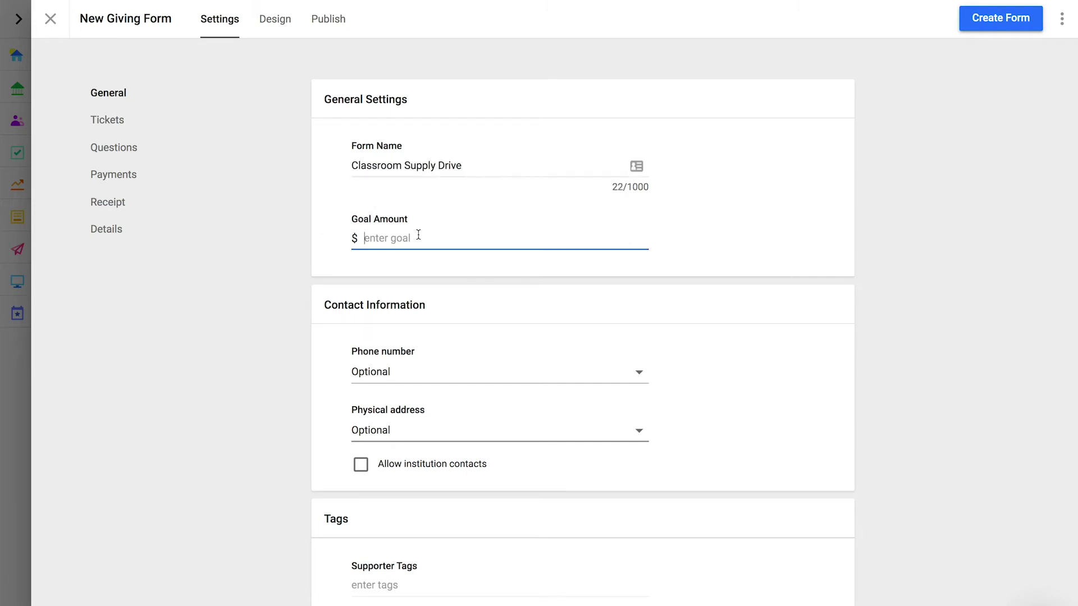
text(10000)
Make phone number and physical address Optional, and allow institution contacts.
click(417, 378)
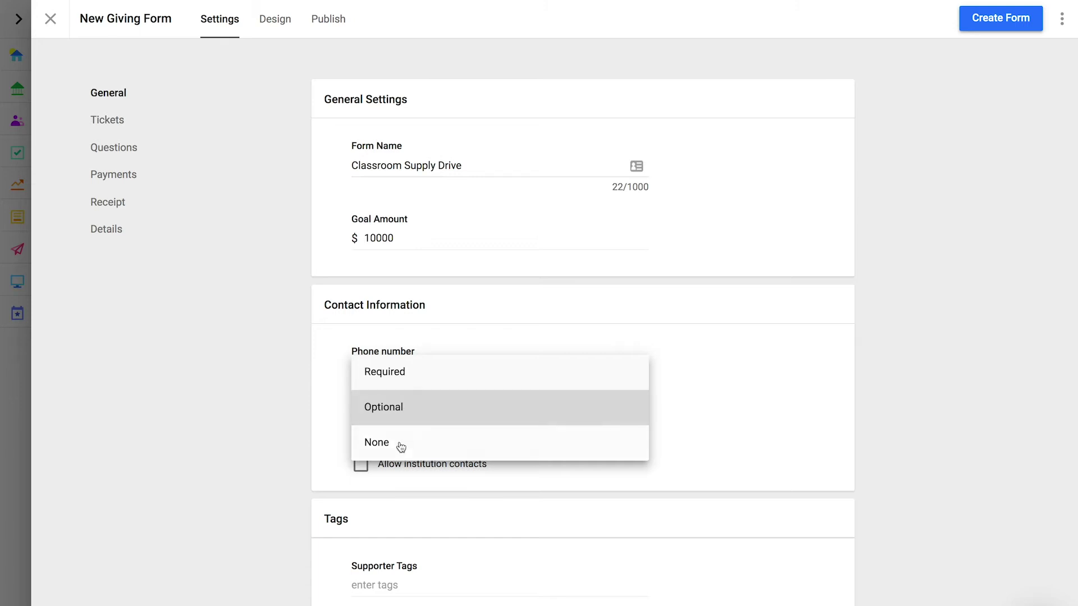
click(406, 408)
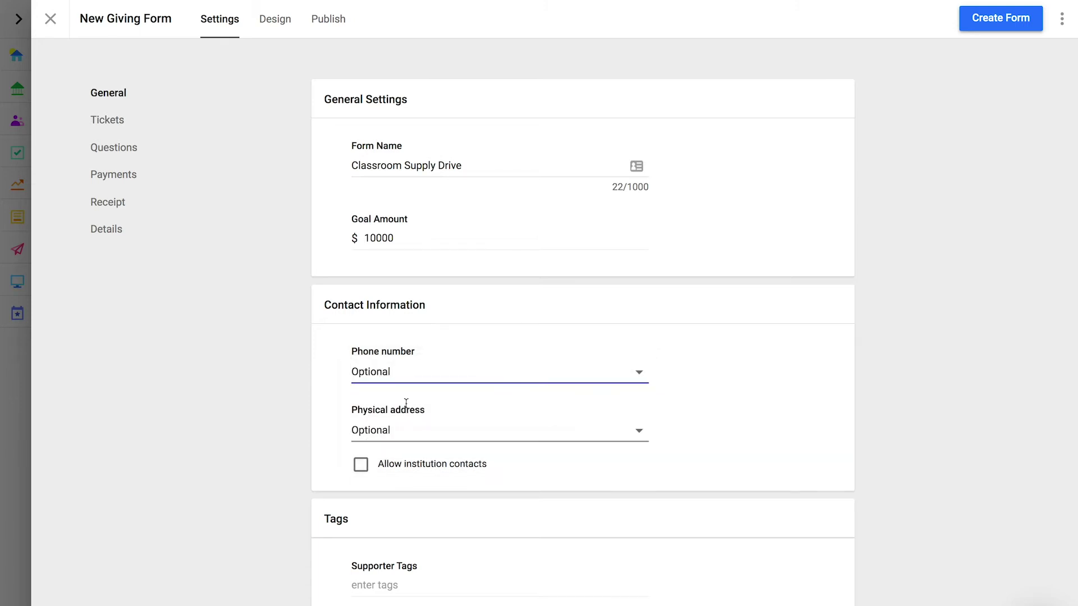
click(407, 429)
click(403, 465)
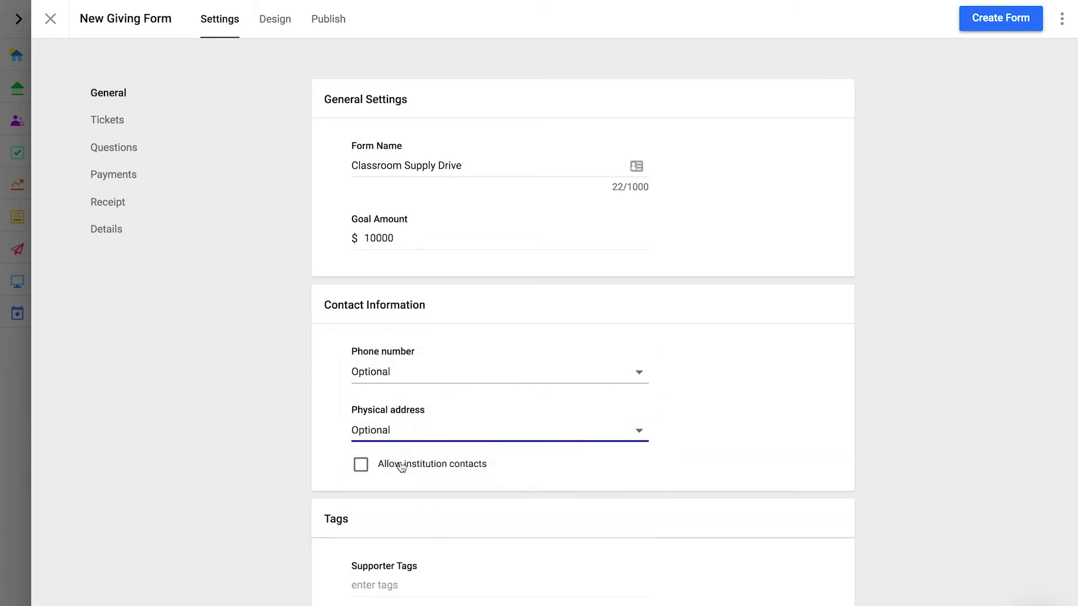
click(359, 469)
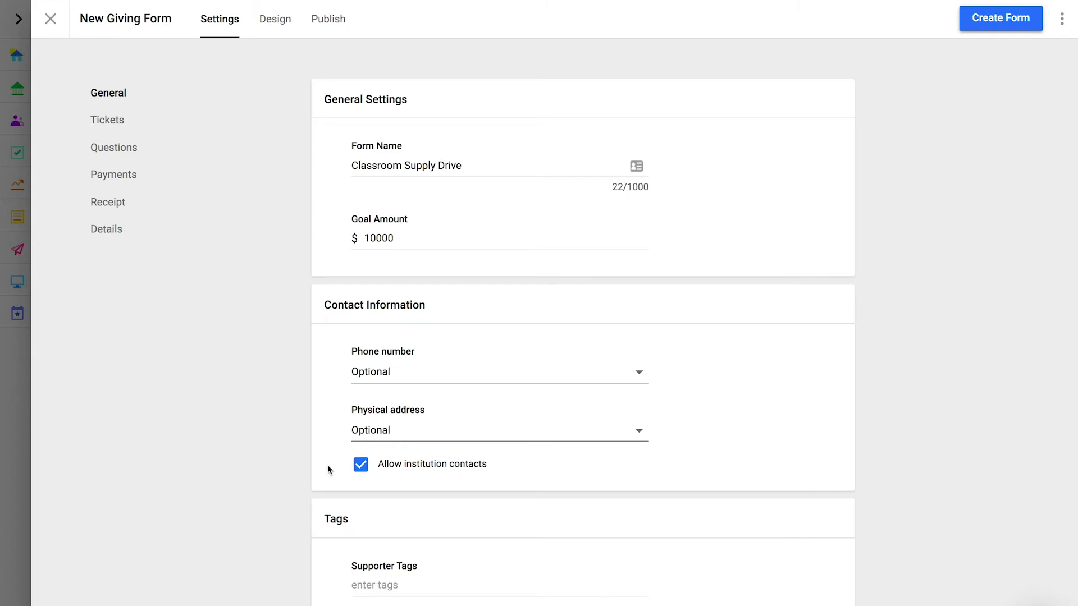
Add supporter tag #classroomdonor and transaction tag #classroomsupplydrive.
scroll(327, 465, down, 4)
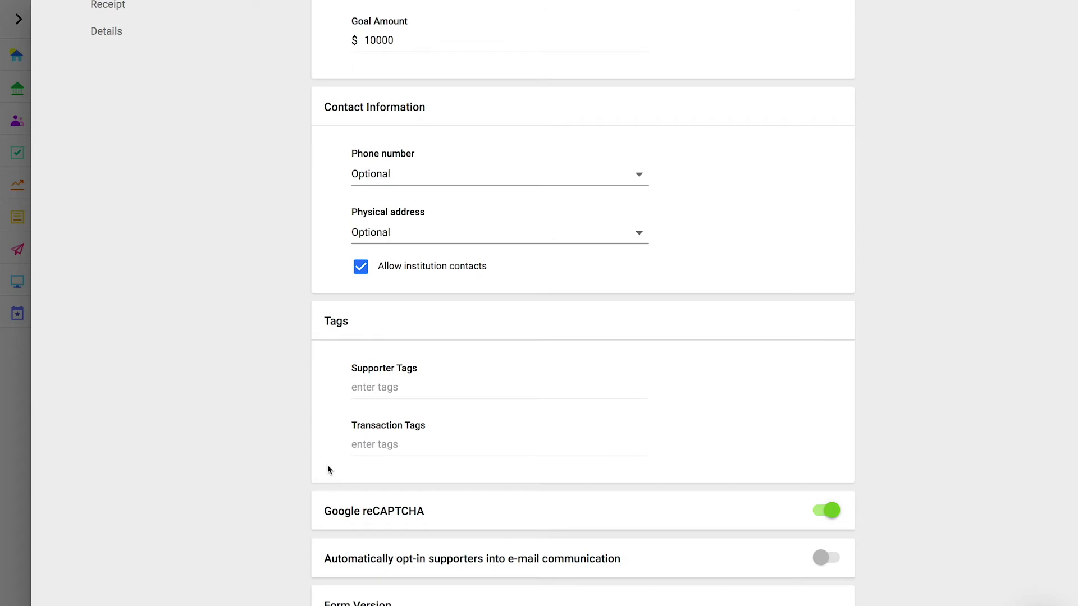
click(363, 387)
text(#classroom)
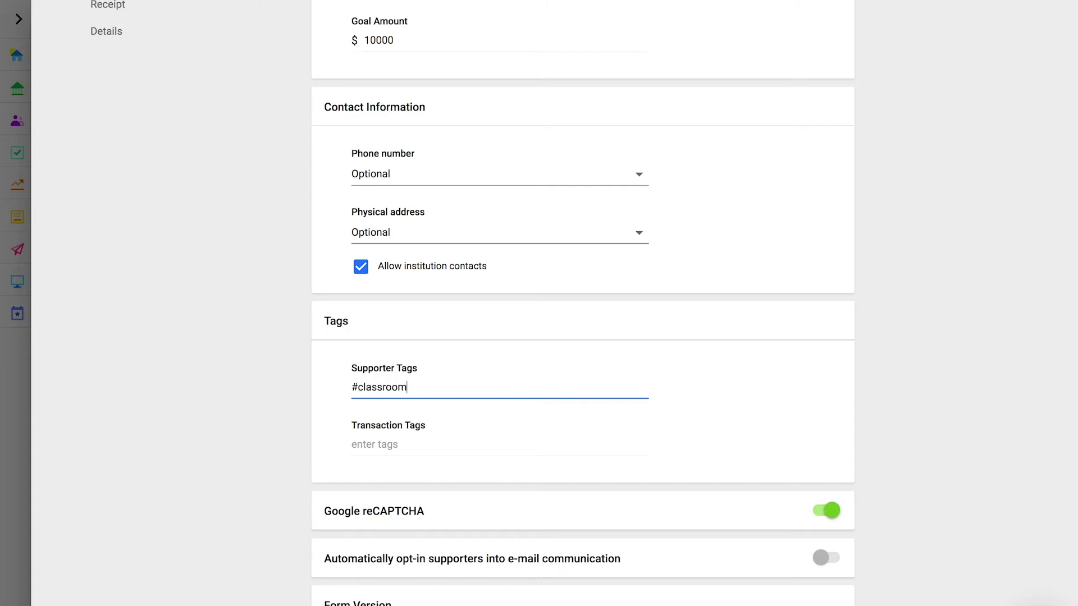
text(donor)
click(369, 442)
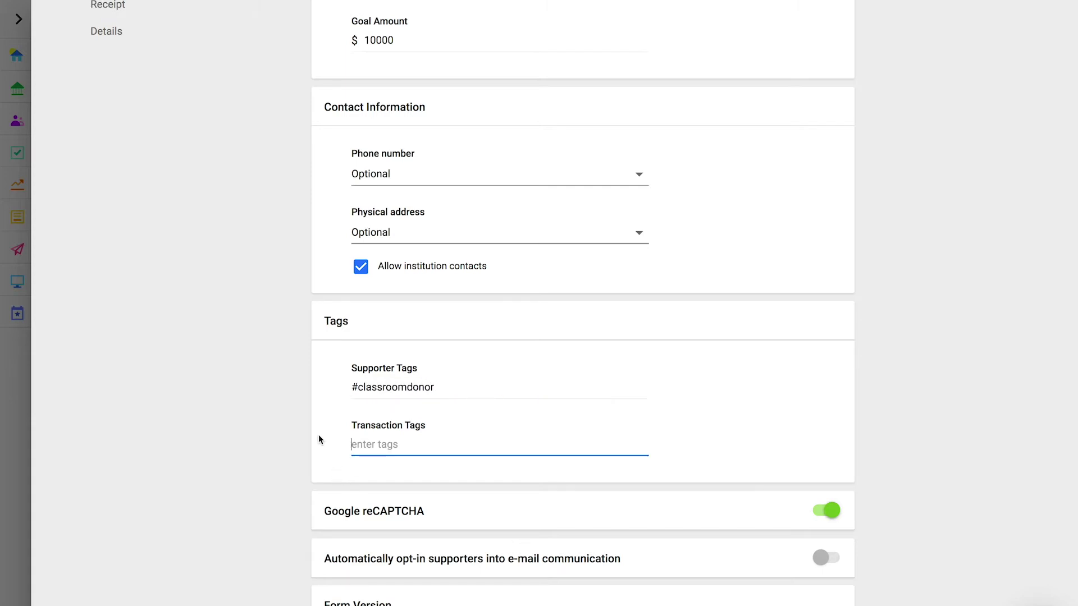
text(#classroomsupplydrive)
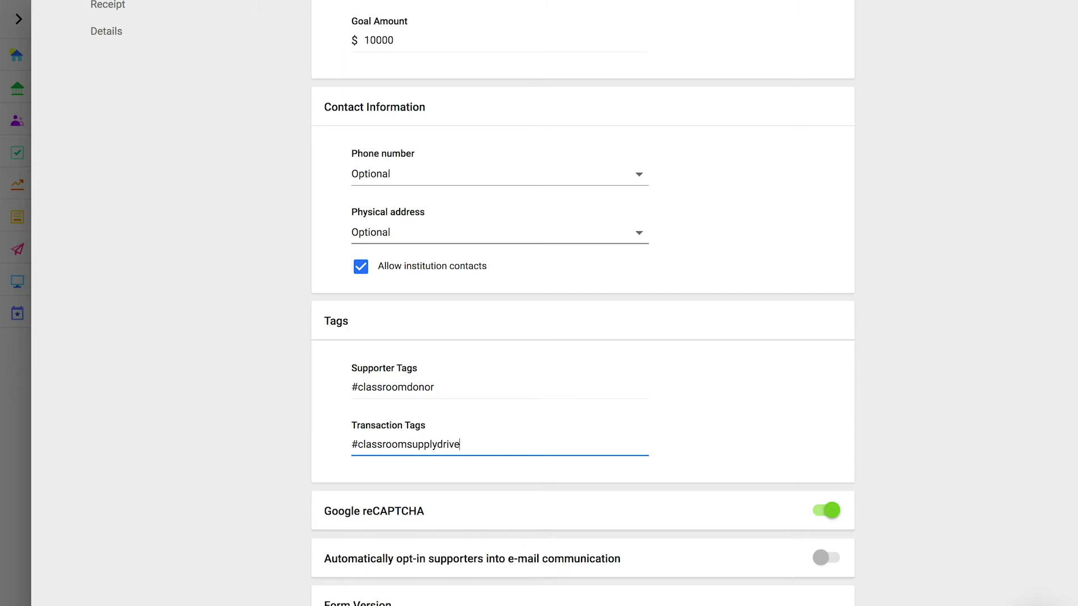
click(318, 443)
scroll(318, 443, down, 3)
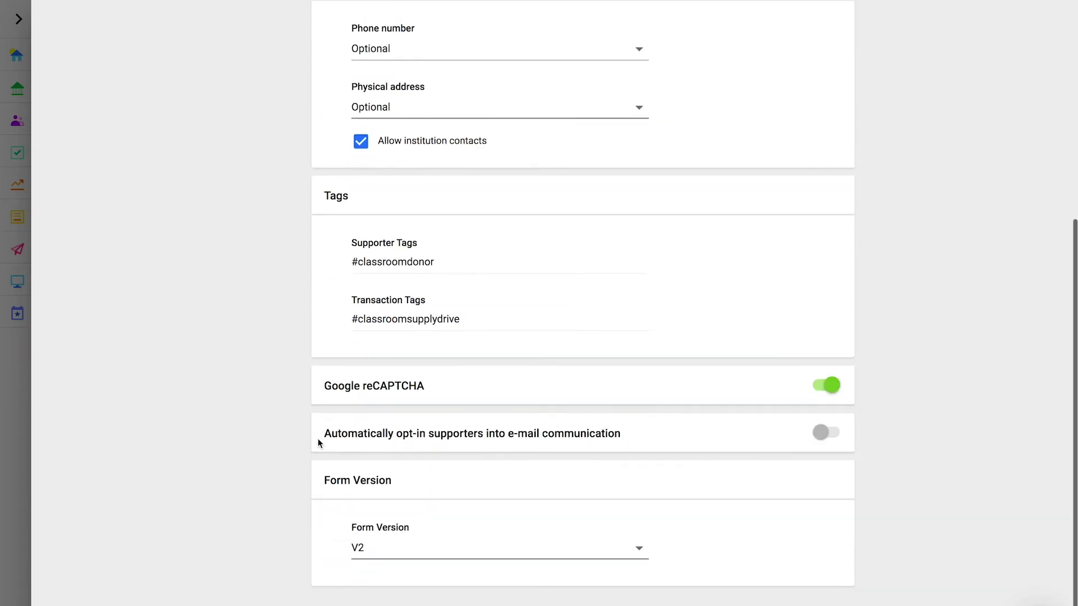
Keep reCAPTCHA on, auto opt supporters into e-mail, and set Form Version to V2.
click(837, 386)
click(838, 387)
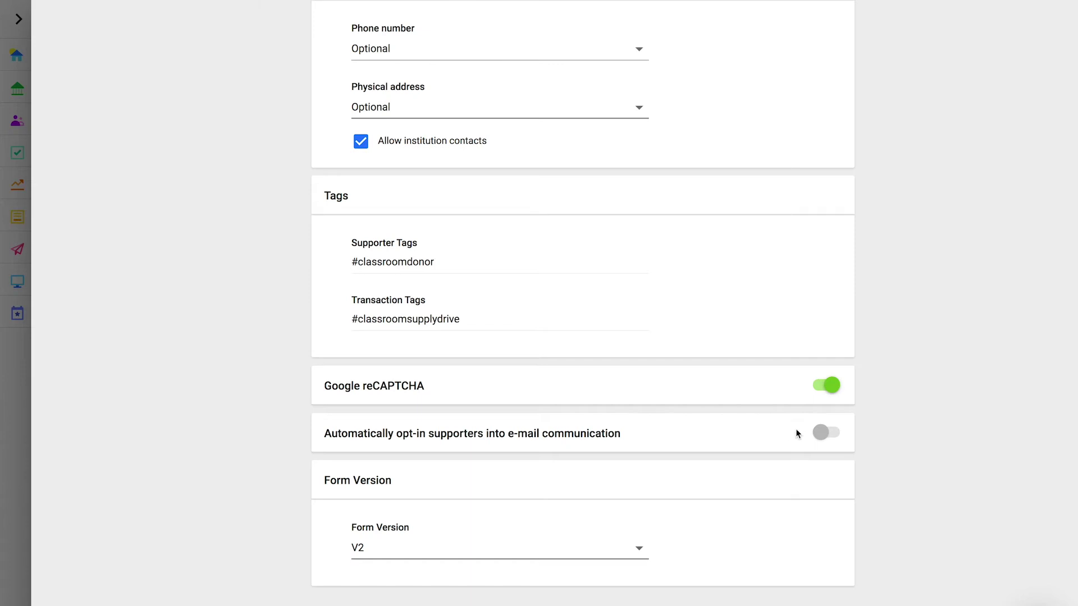
click(819, 433)
click(639, 552)
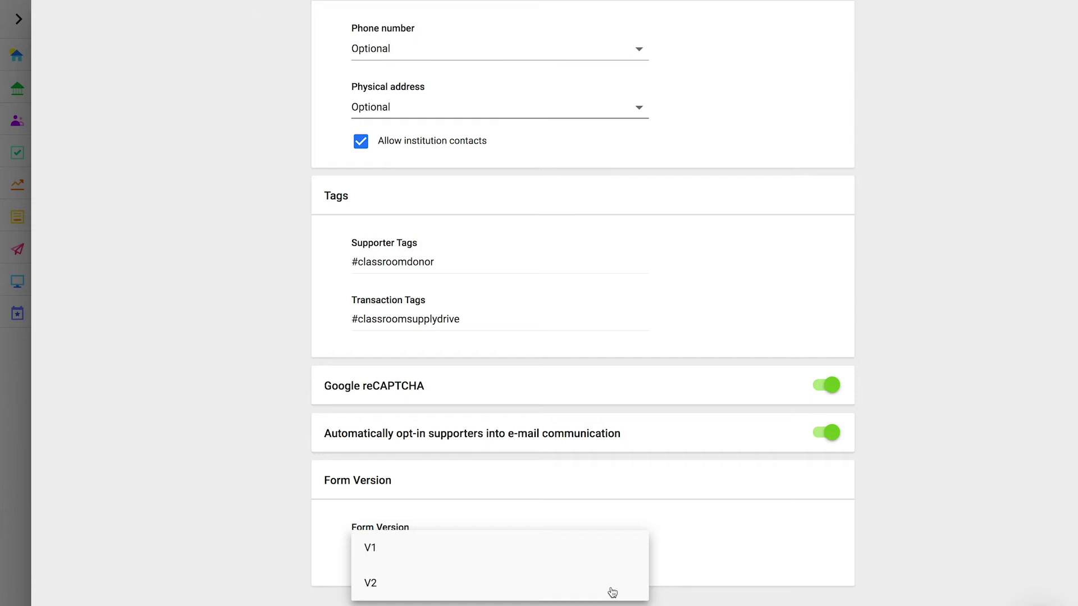
click(612, 593)
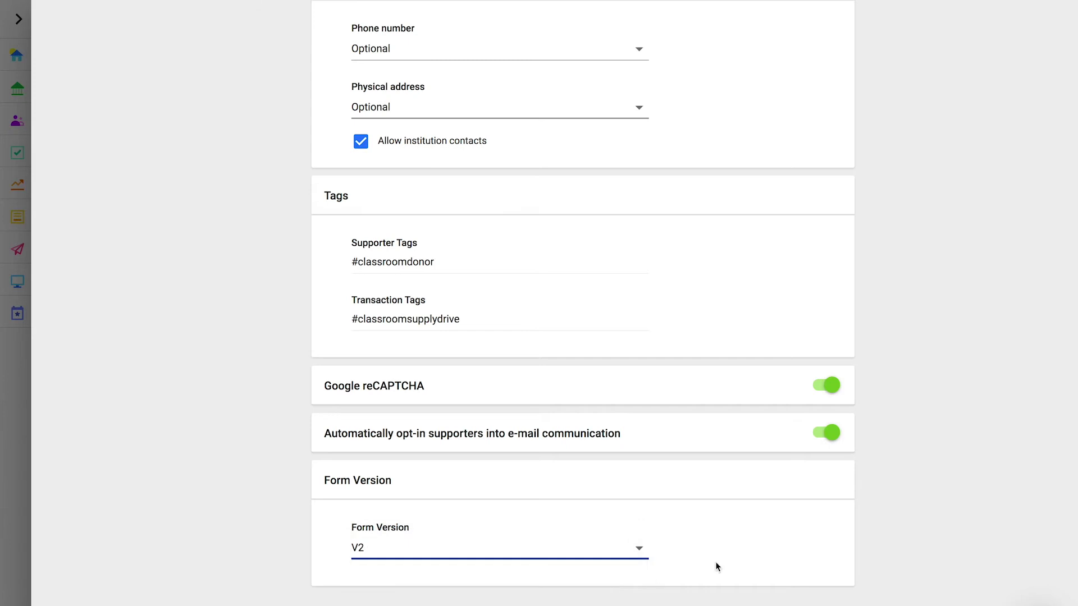
scroll(783, 538, up, 5)
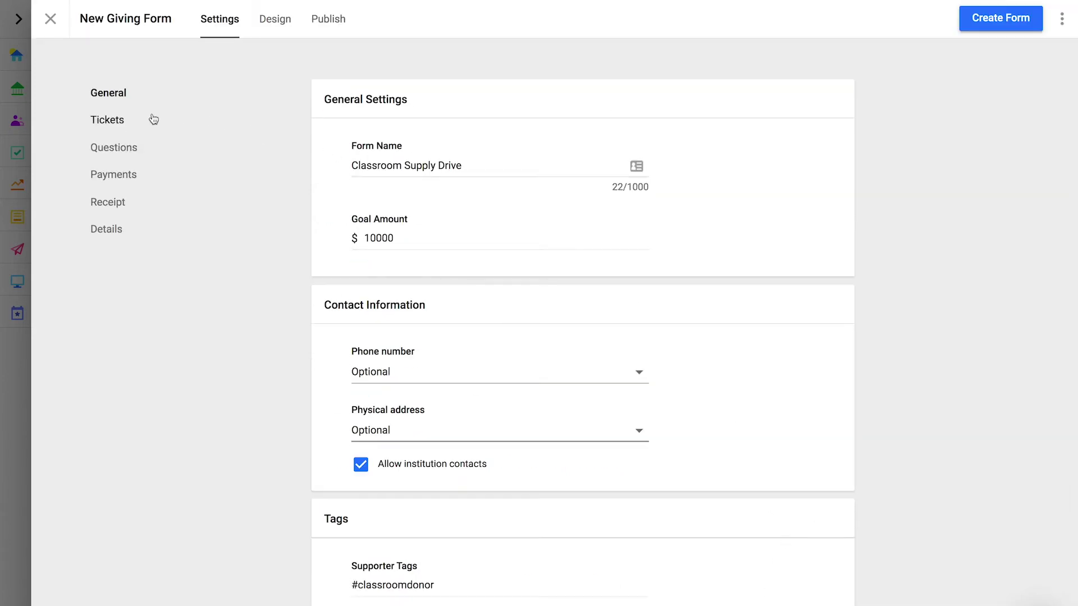
Add the Gold Supporter and Silver Supporter tickets, keeping Gold Supporter first.
click(128, 122)
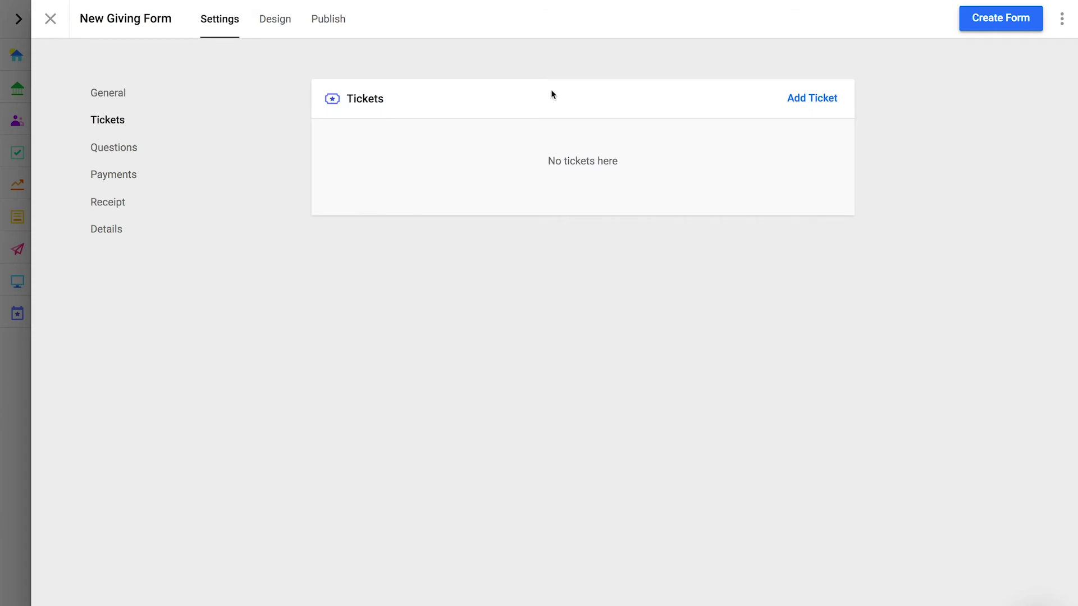
click(827, 103)
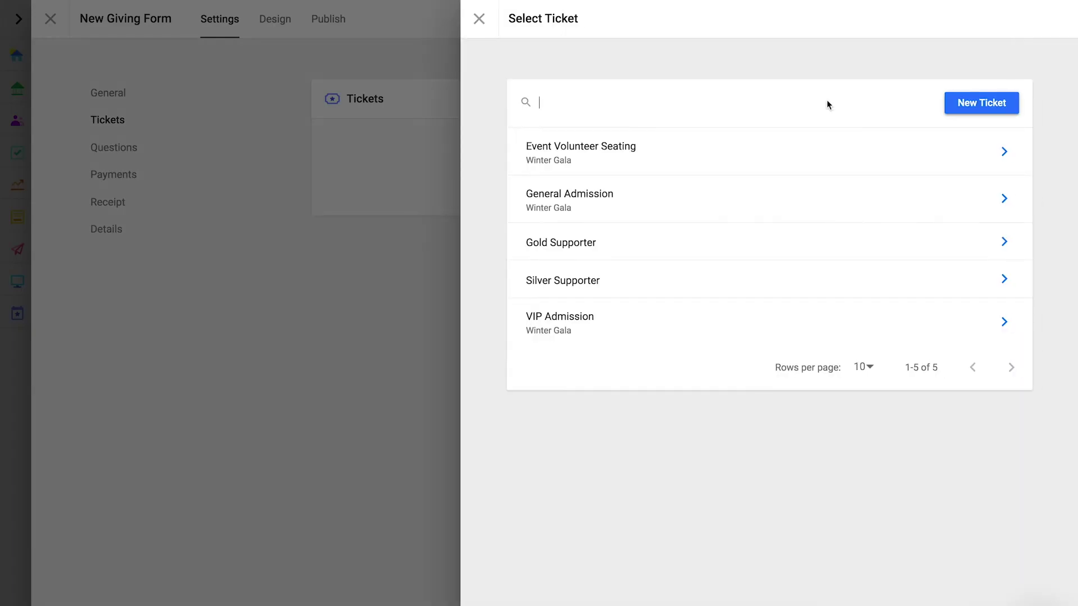
click(676, 240)
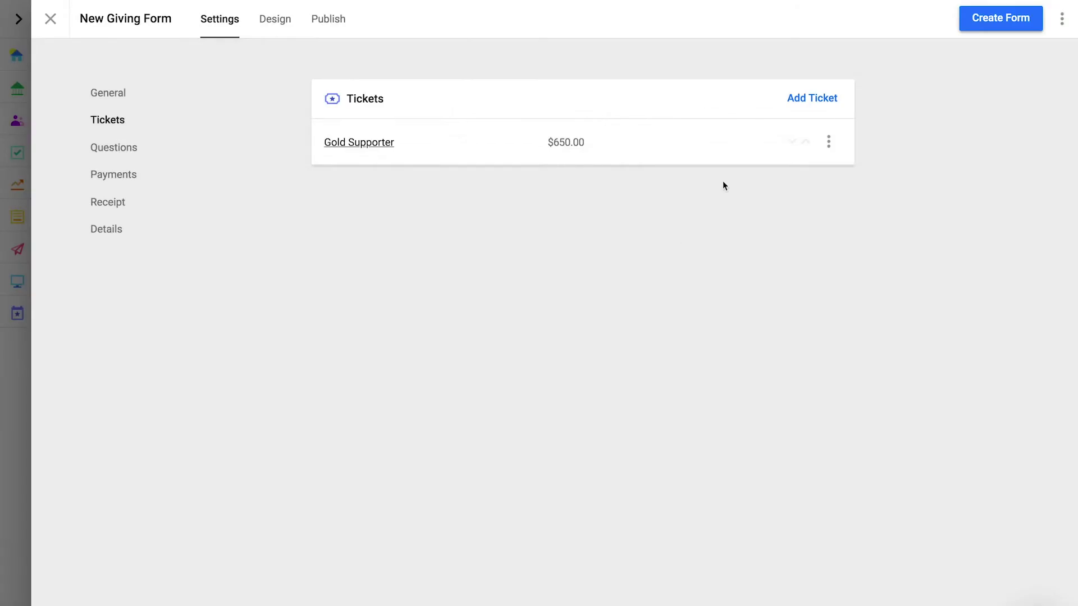
click(806, 99)
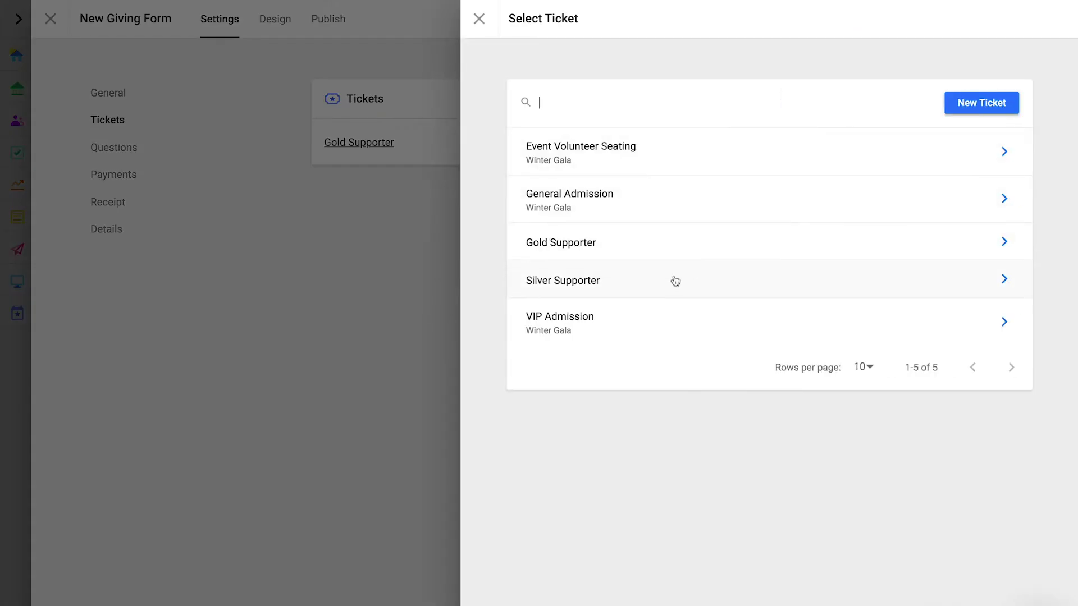
click(674, 279)
click(805, 191)
click(792, 143)
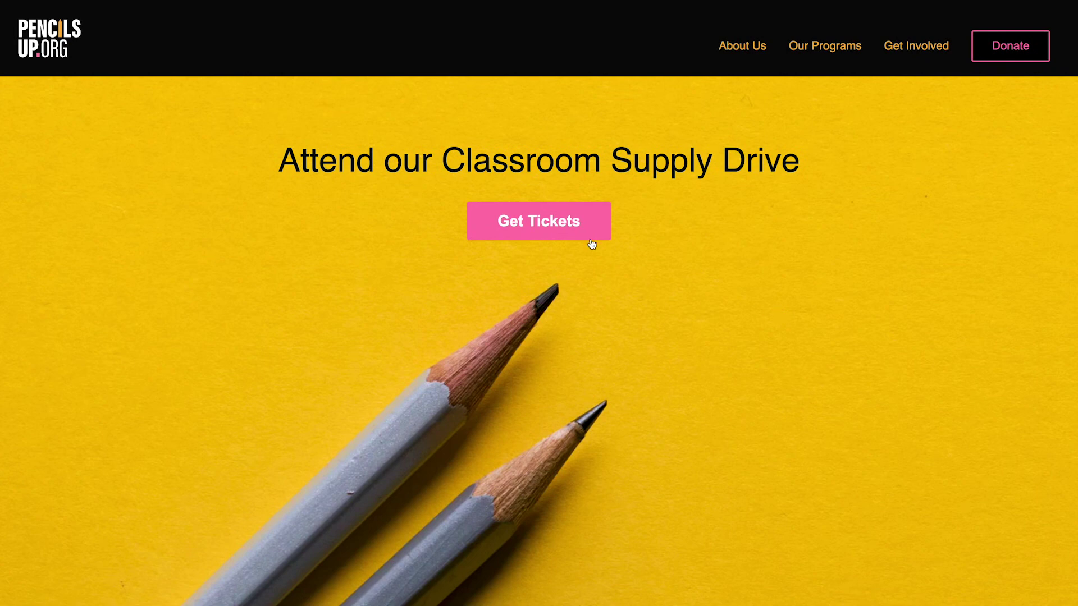
Order one Silver Supporter ticket for yourself and choose Scholarships as the donation destination.
click(592, 224)
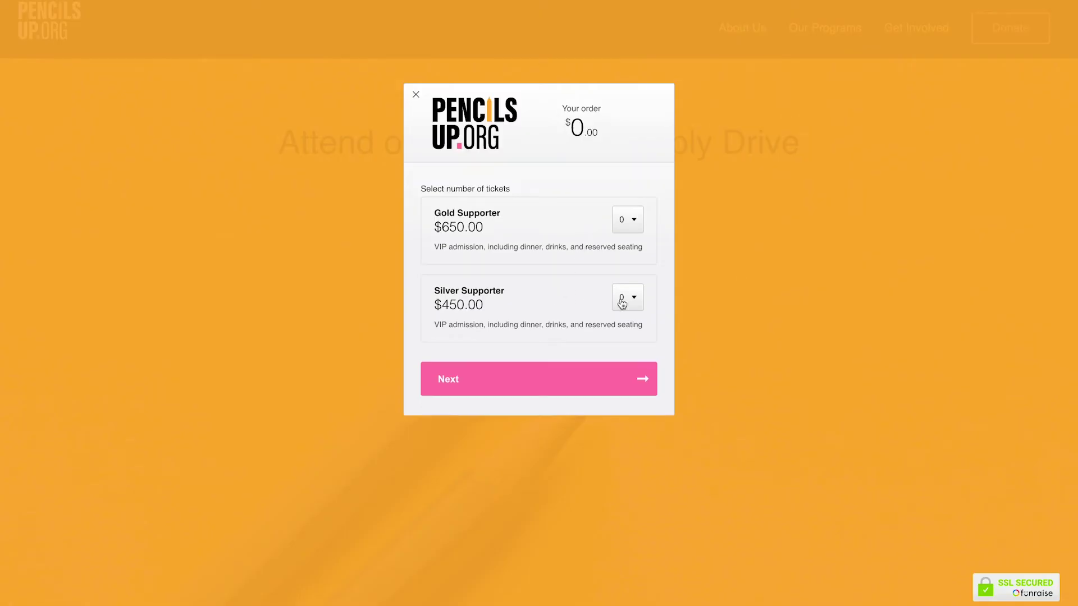
click(637, 300)
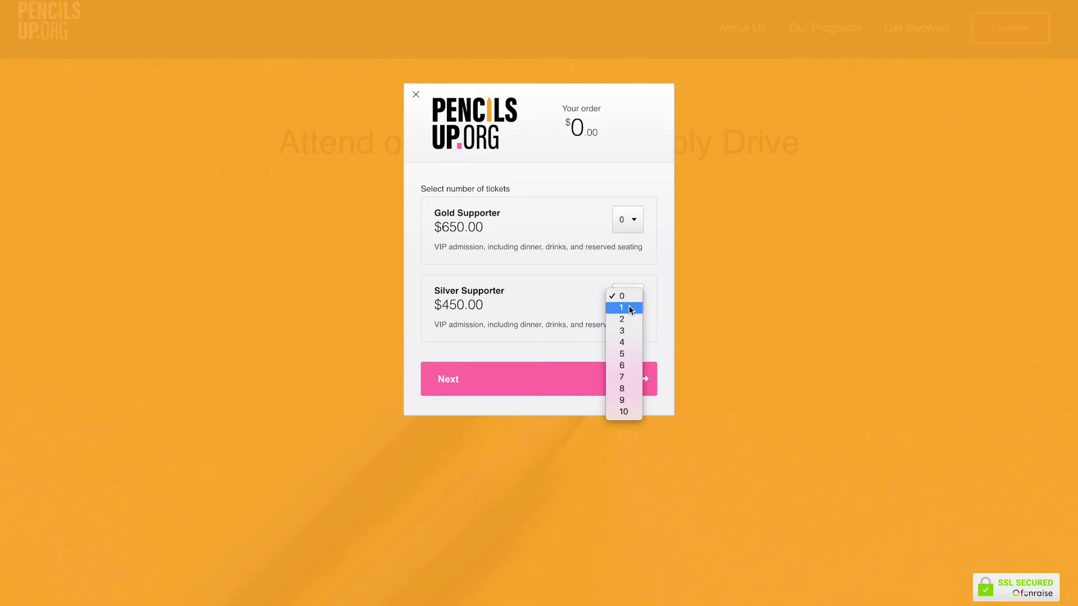
click(629, 308)
click(603, 380)
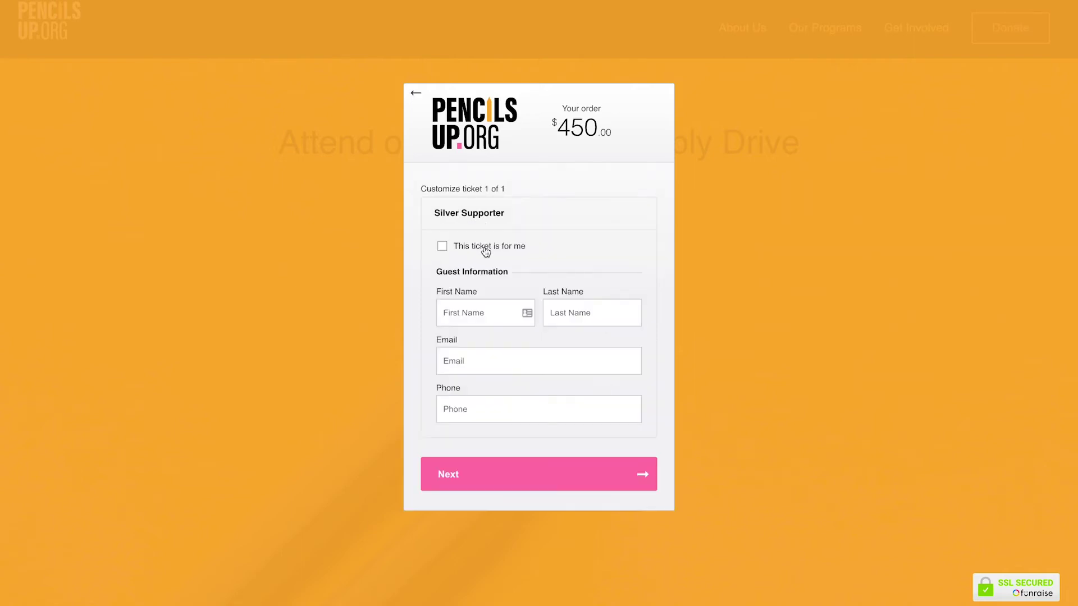
click(443, 246)
click(581, 306)
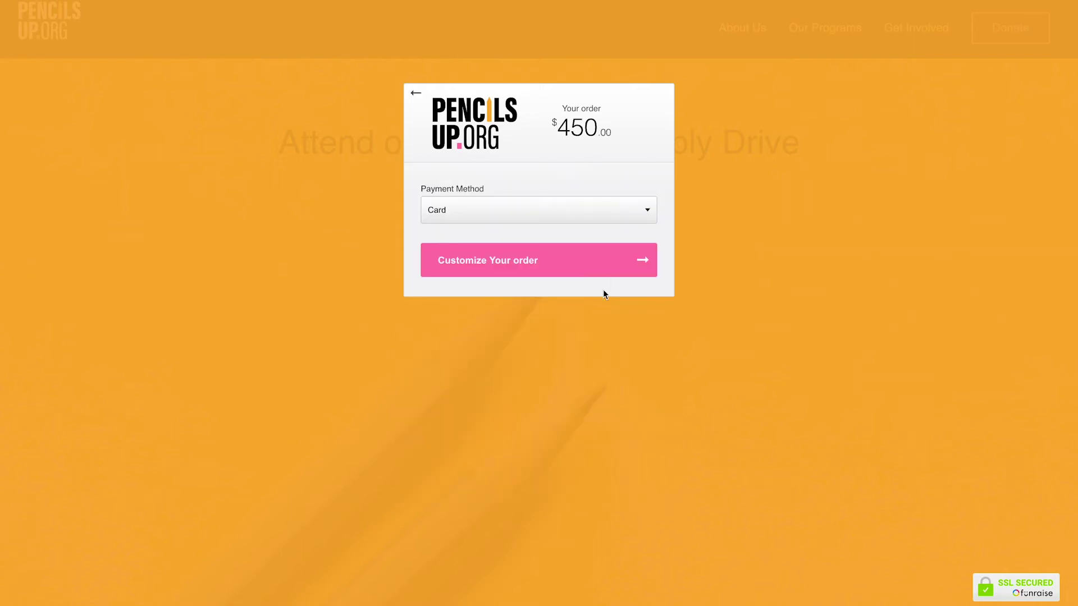
click(619, 271)
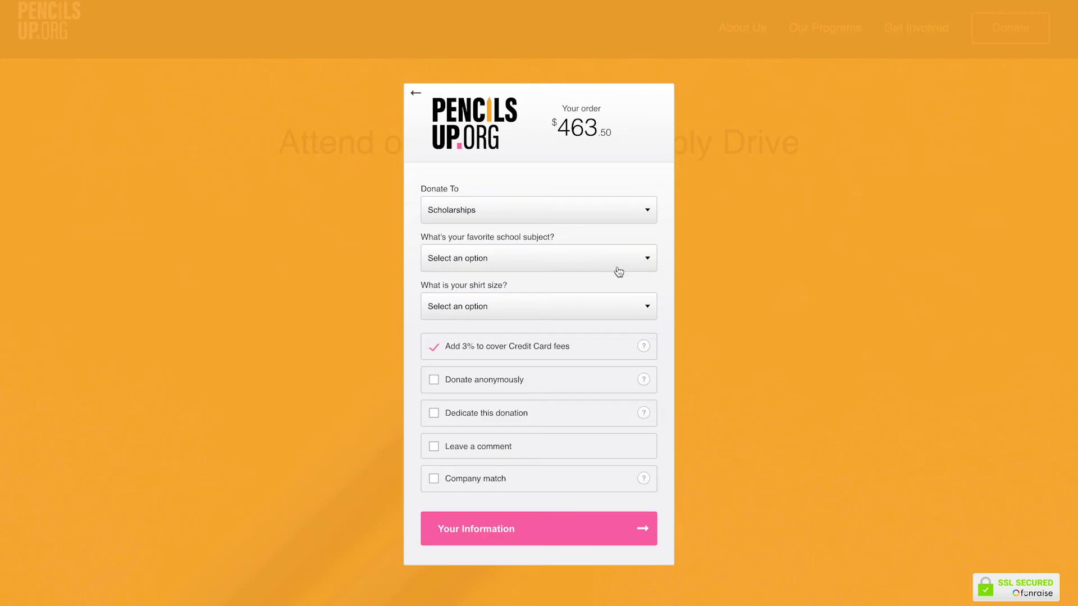
click(639, 213)
click(639, 214)
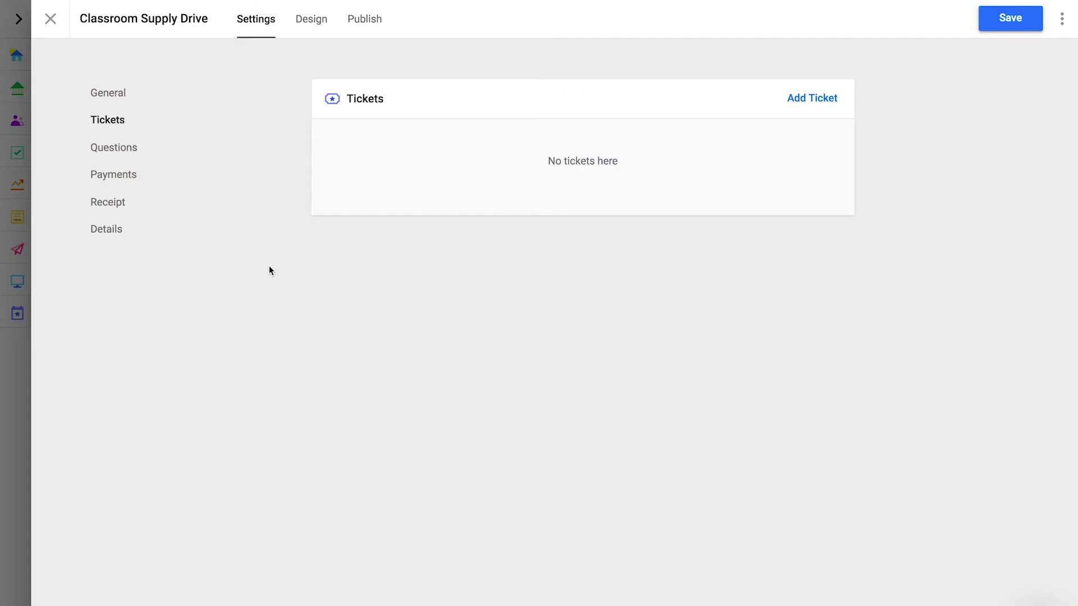
Add Favorite School Subject then Shirt Size questions, keeping Favorite School Subject first.
click(120, 152)
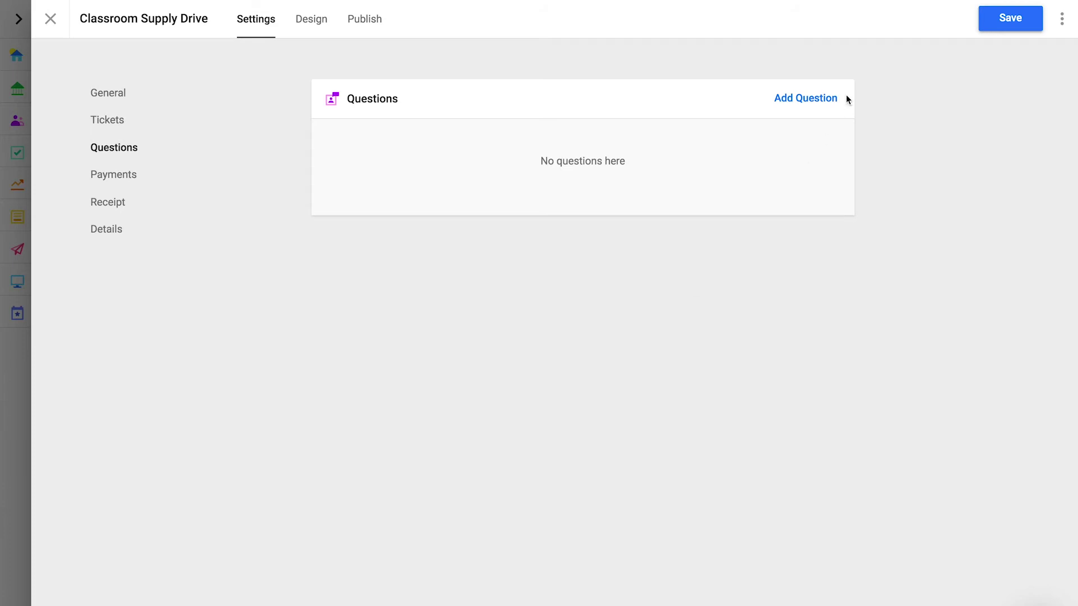
click(806, 99)
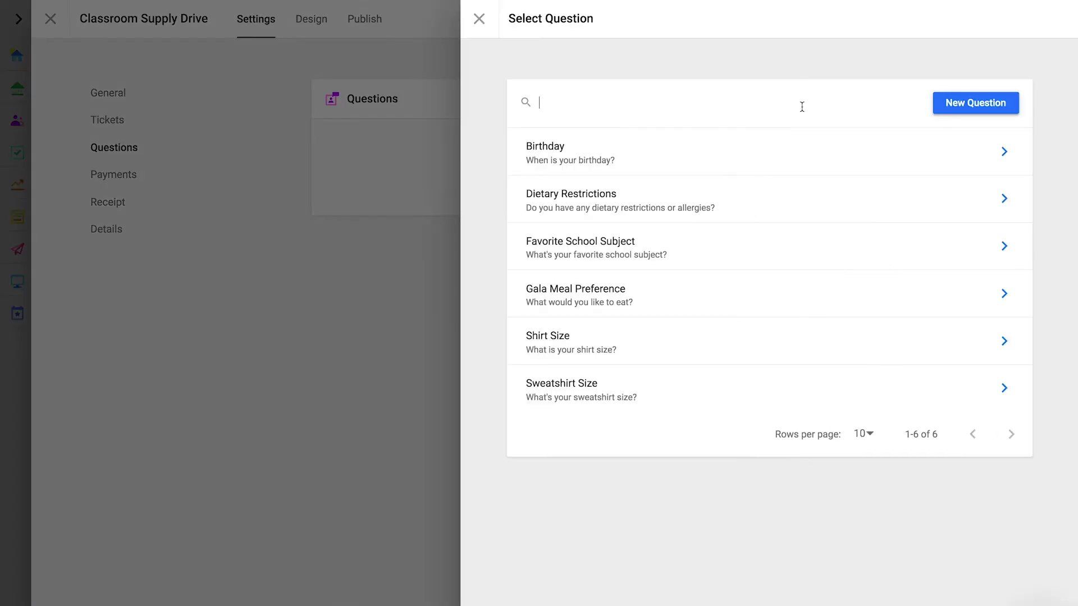
click(769, 255)
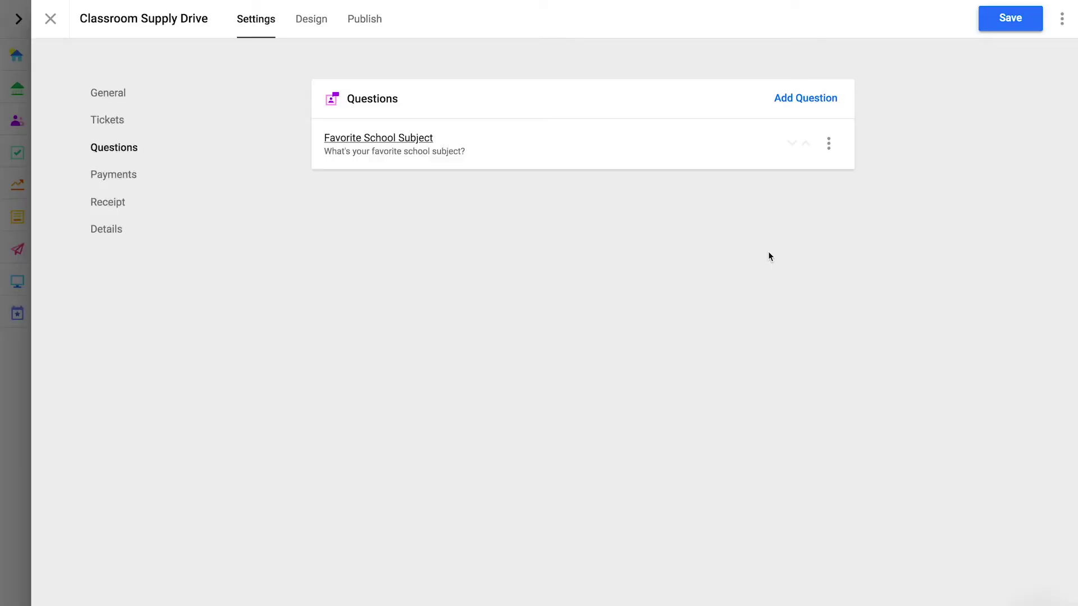
click(799, 98)
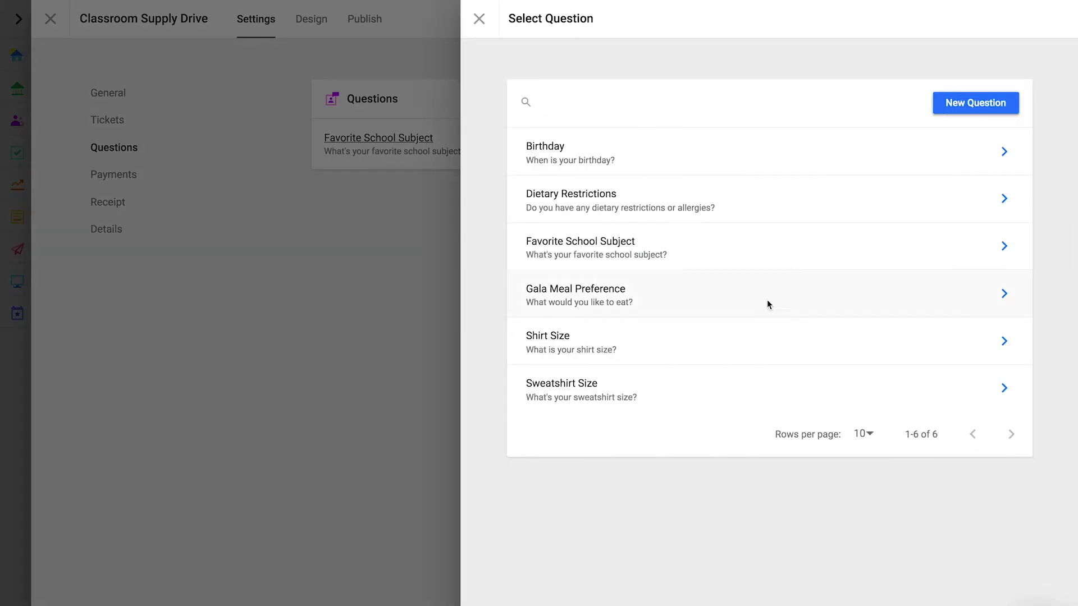
click(739, 346)
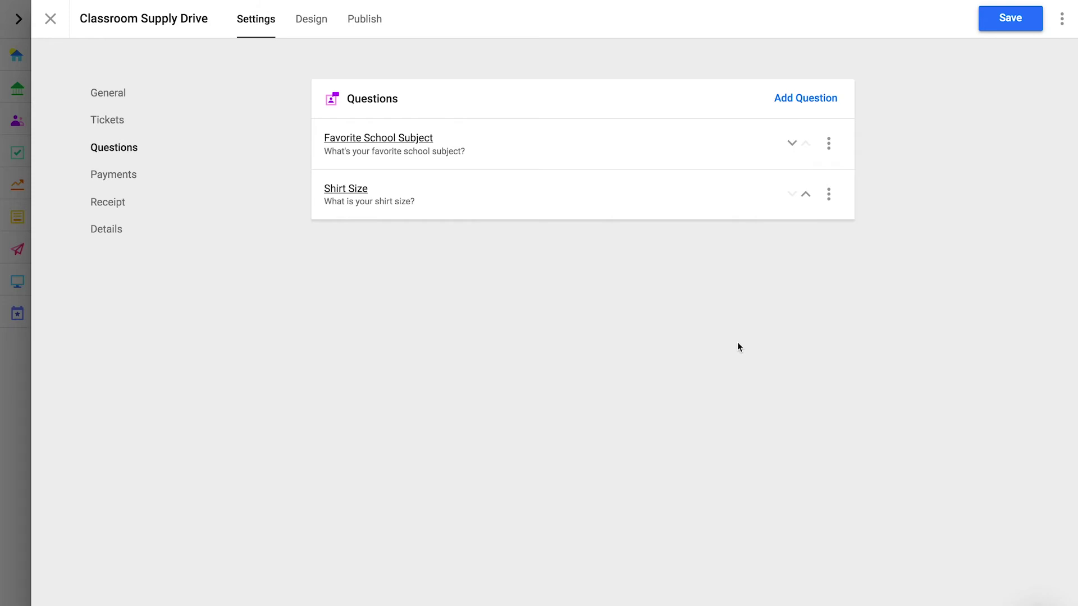
click(806, 203)
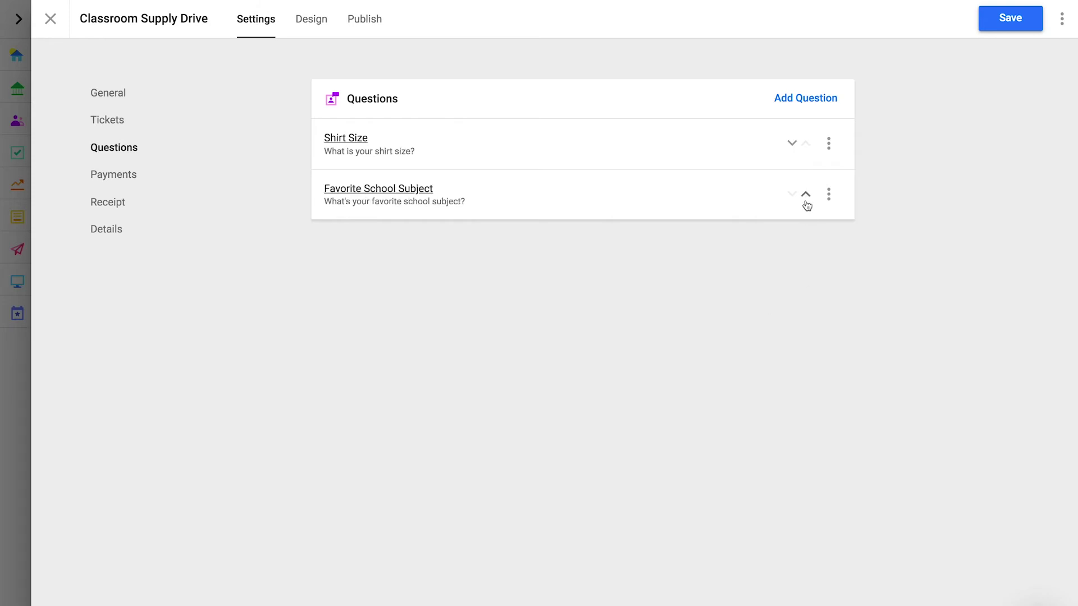
click(791, 144)
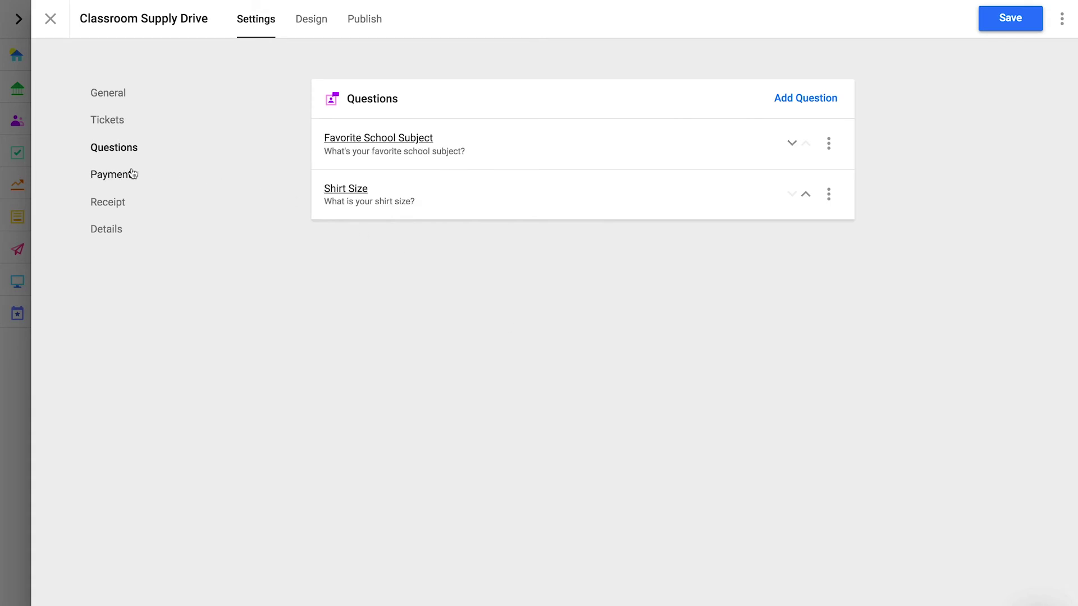
click(134, 174)
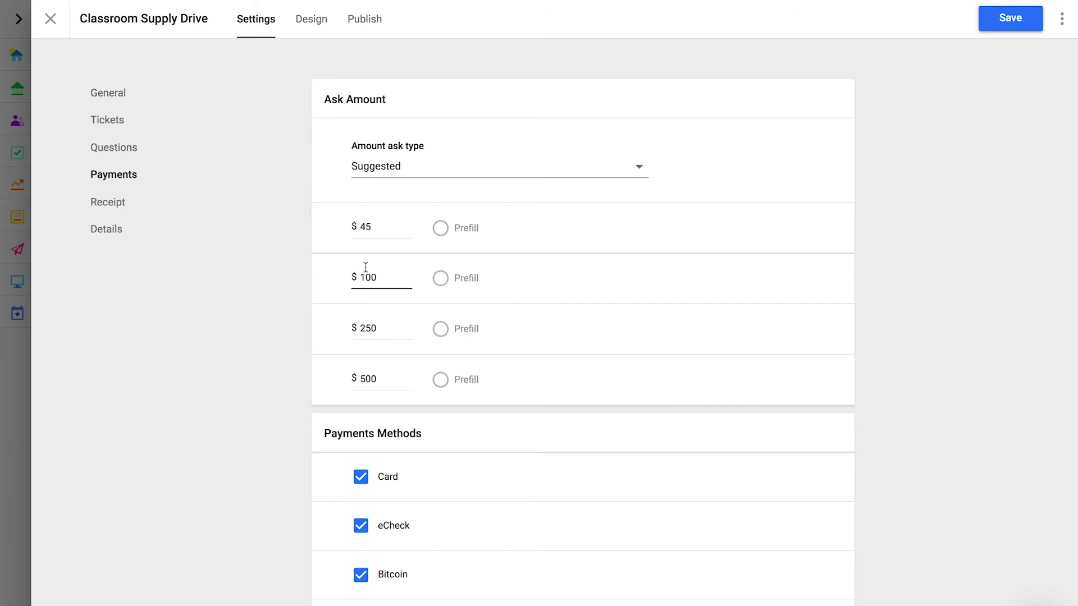
Prefill the $100 amount, leaving the Amount ask type on Suggested.
click(441, 280)
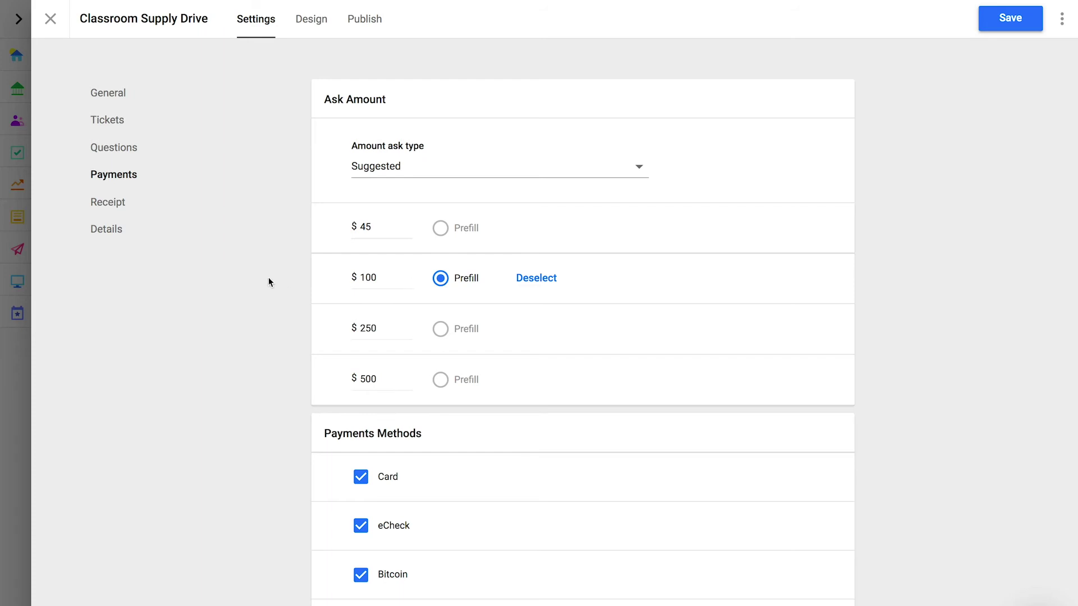
click(395, 168)
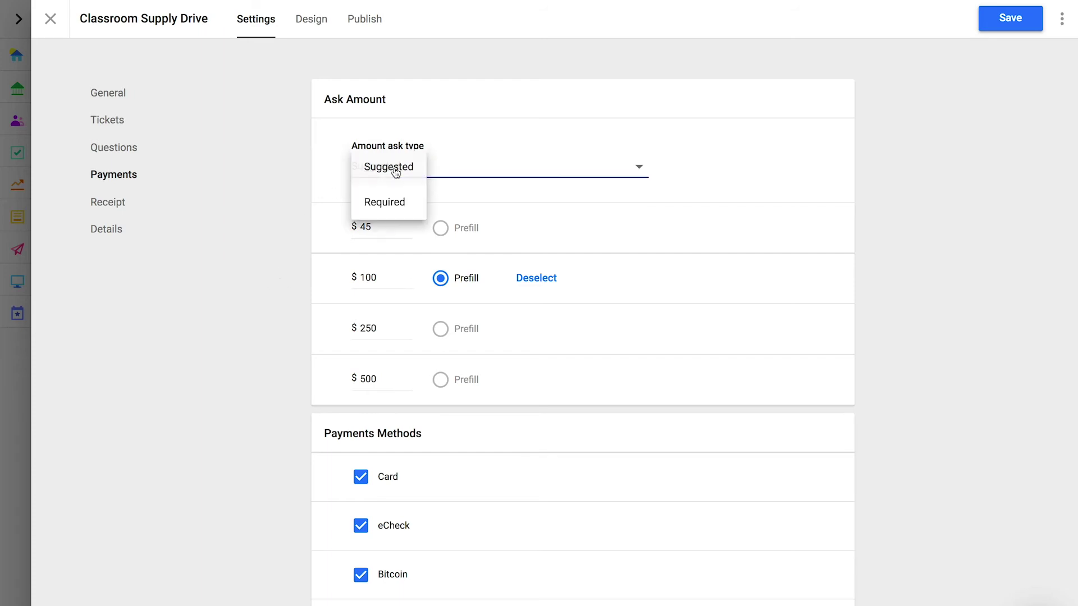
click(385, 202)
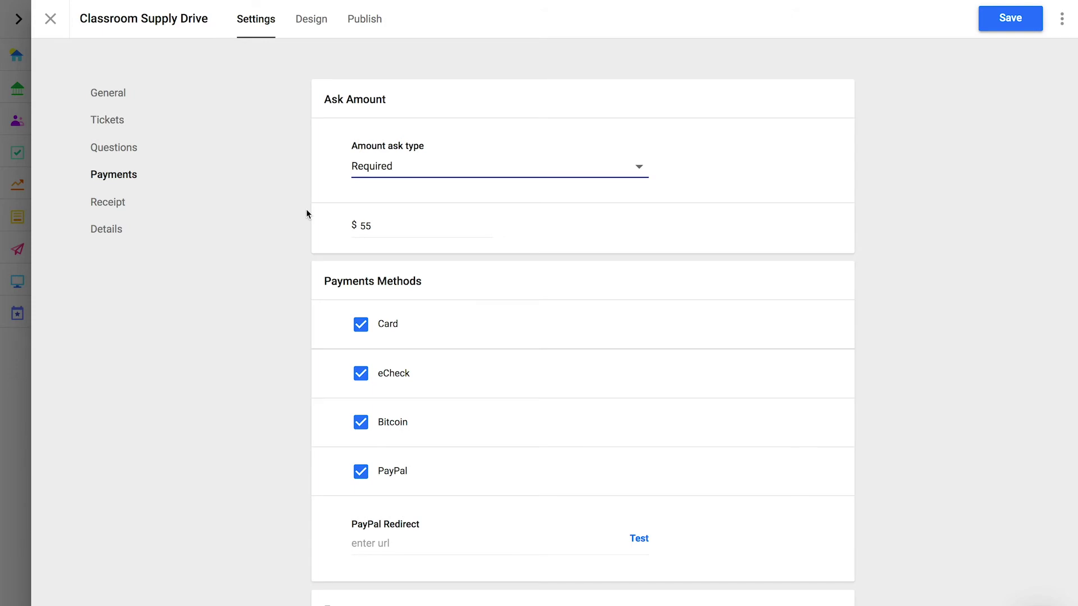
click(382, 172)
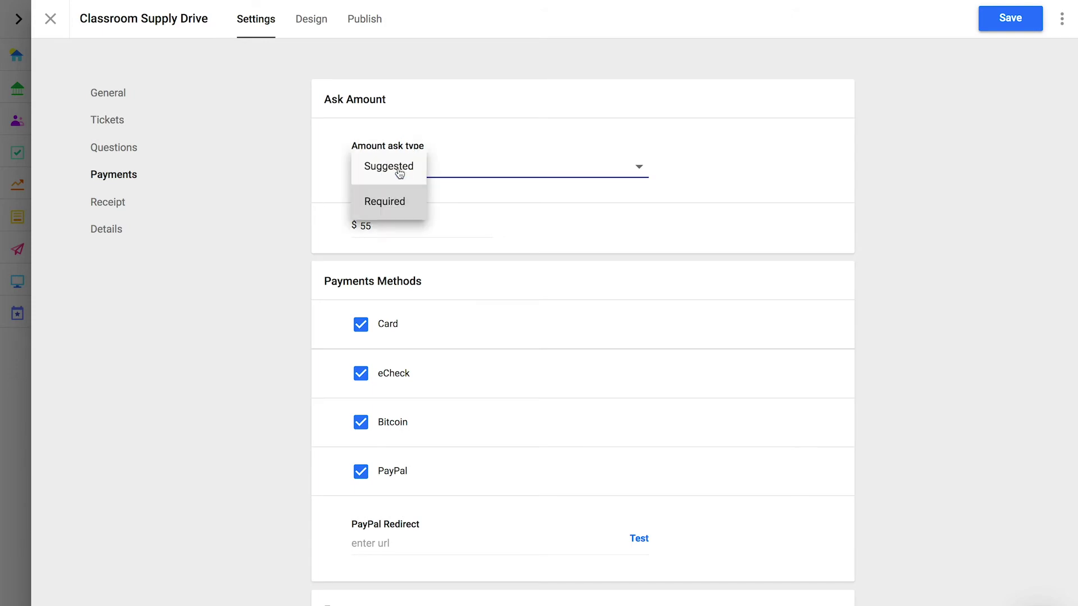
click(399, 173)
scroll(307, 314, down, 5)
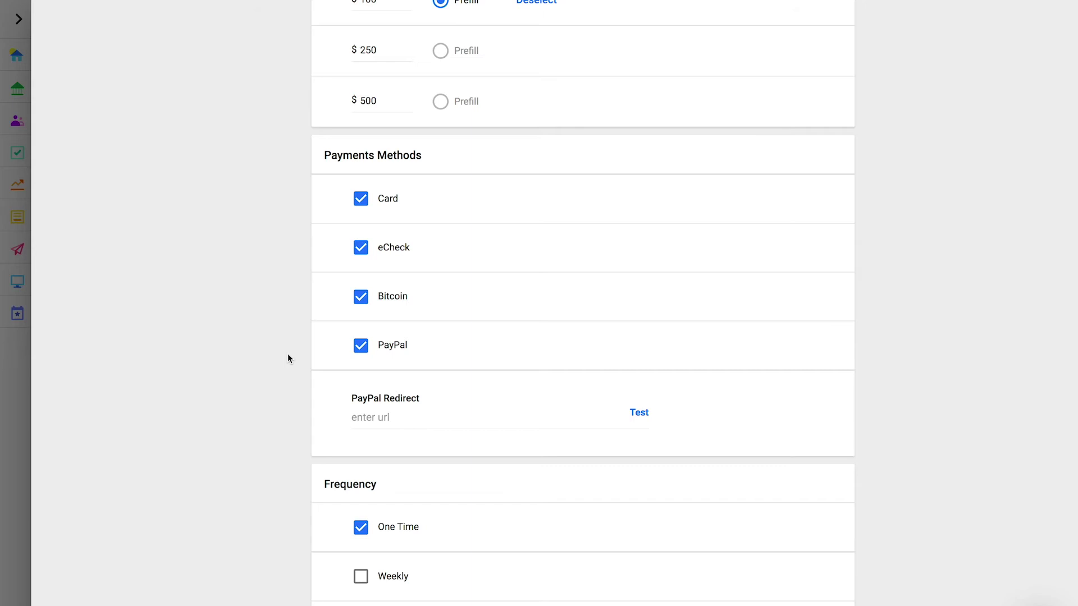
click(385, 416)
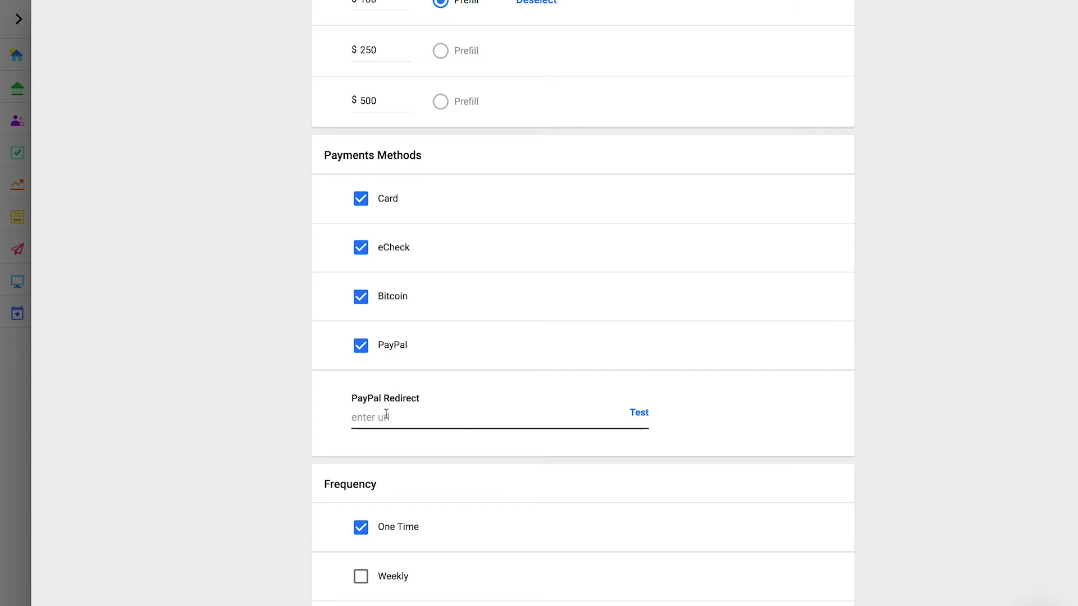
text(https)
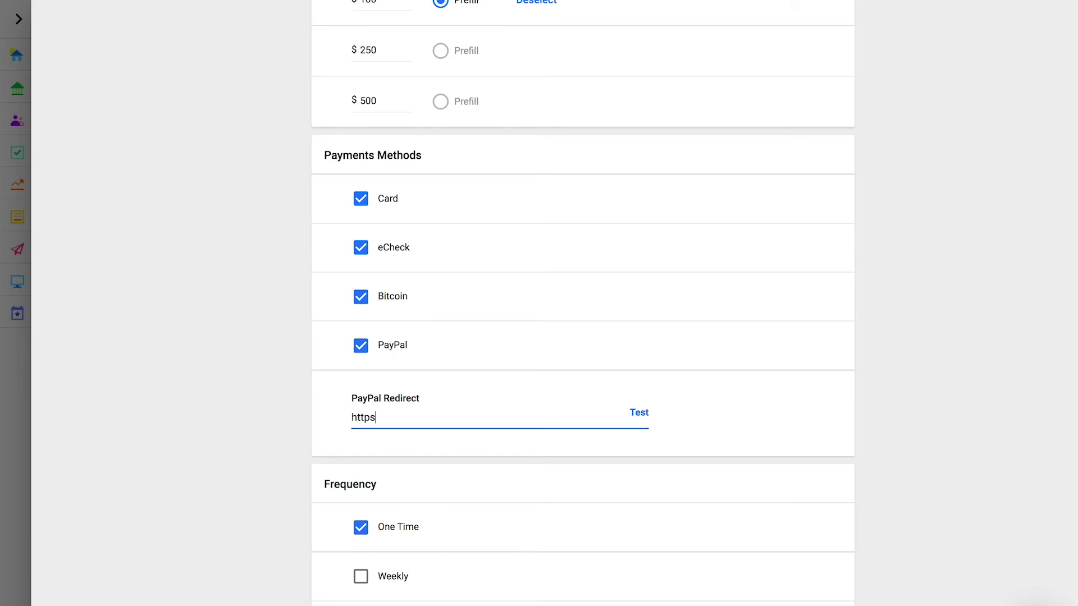
text(://pencilsup.org/thank-you)
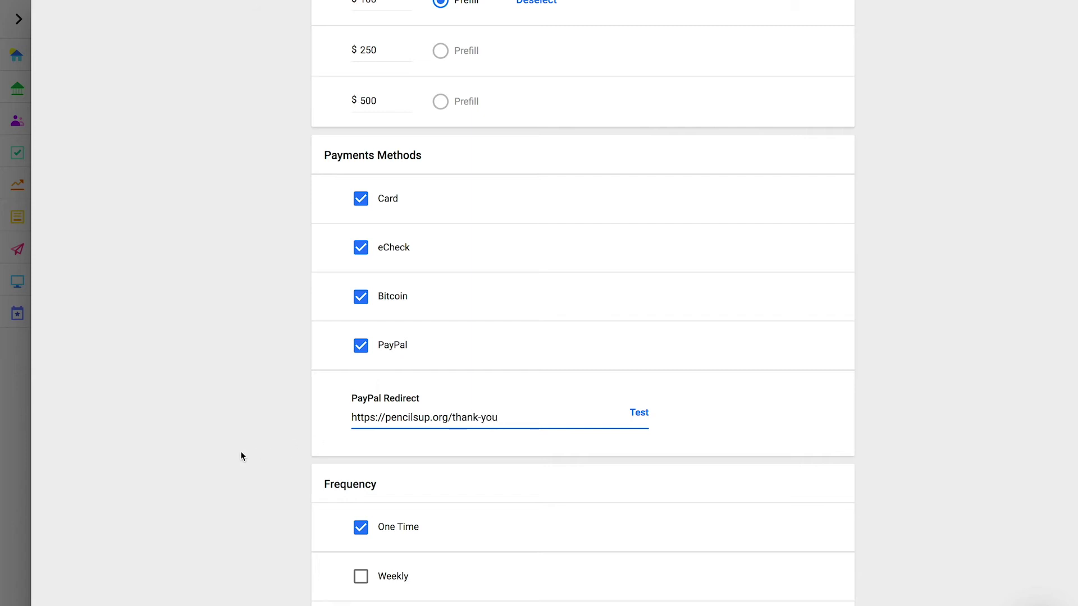
click(274, 445)
Enable Monthly alongside One Time under Frequency.
scroll(275, 445, down, 5)
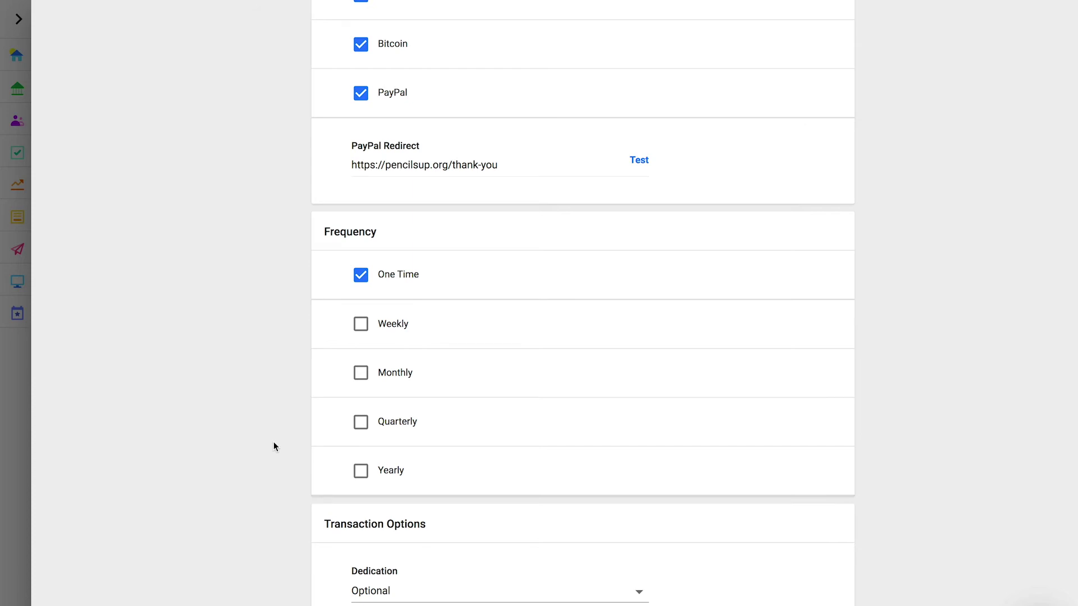
click(361, 376)
scroll(270, 456, down, 6)
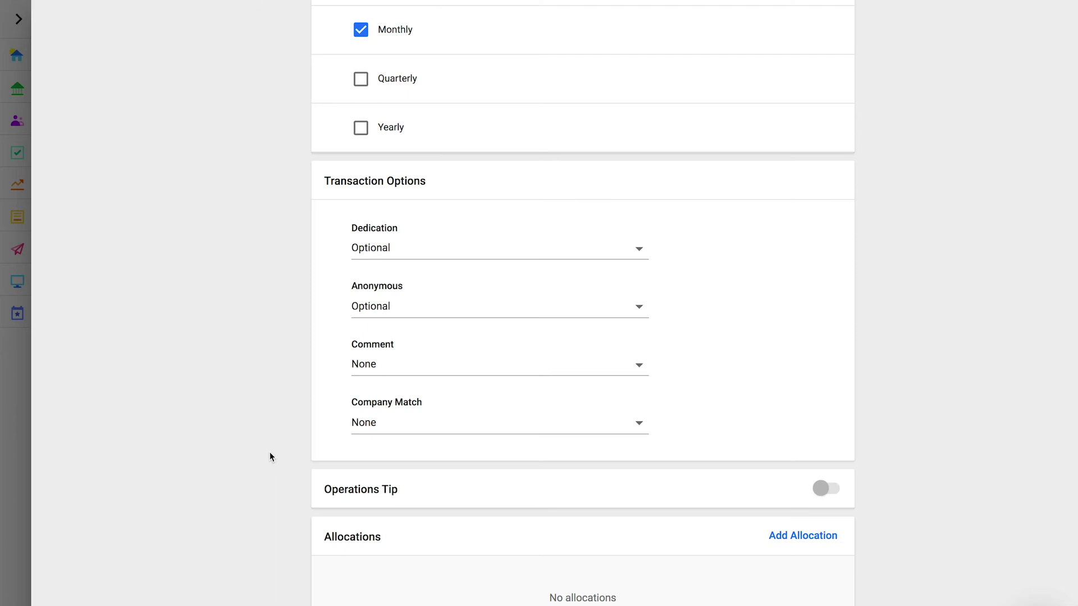
click(549, 252)
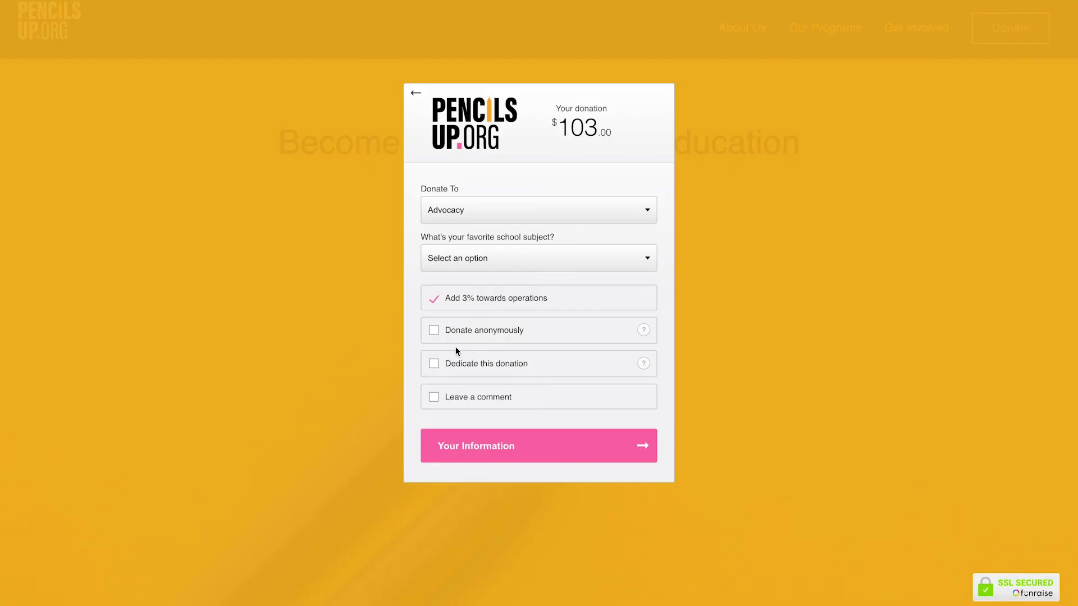
click(434, 364)
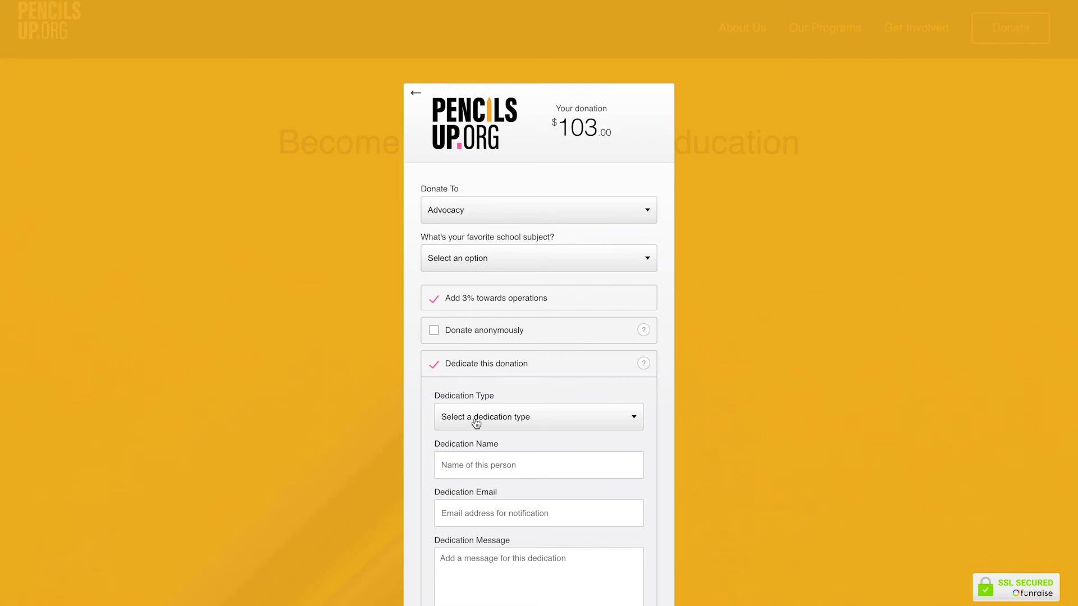
scroll(475, 422, down, 2)
click(483, 267)
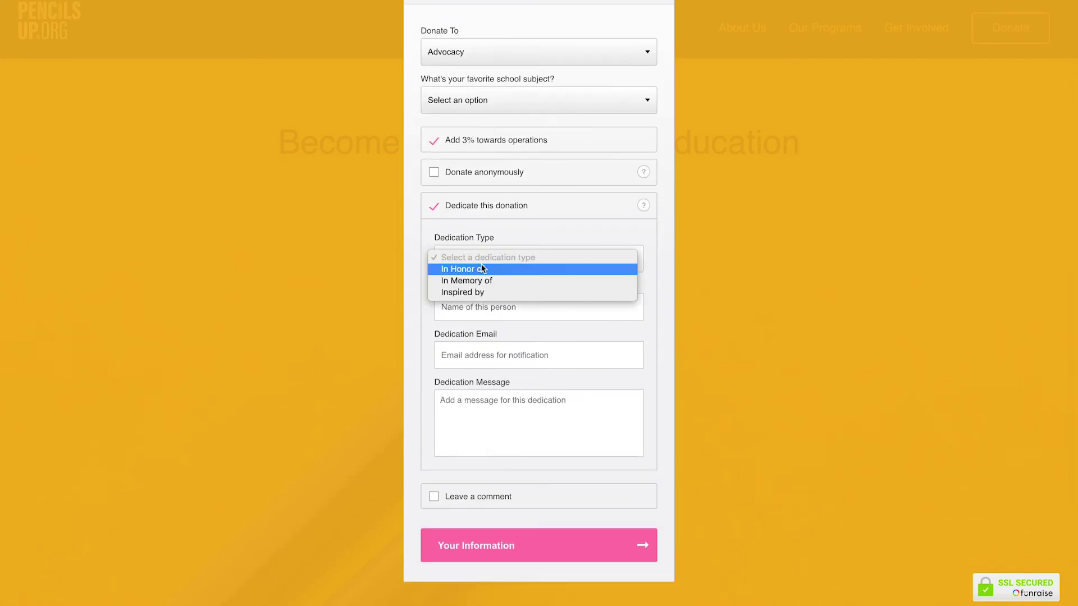
click(518, 270)
click(499, 306)
click(488, 355)
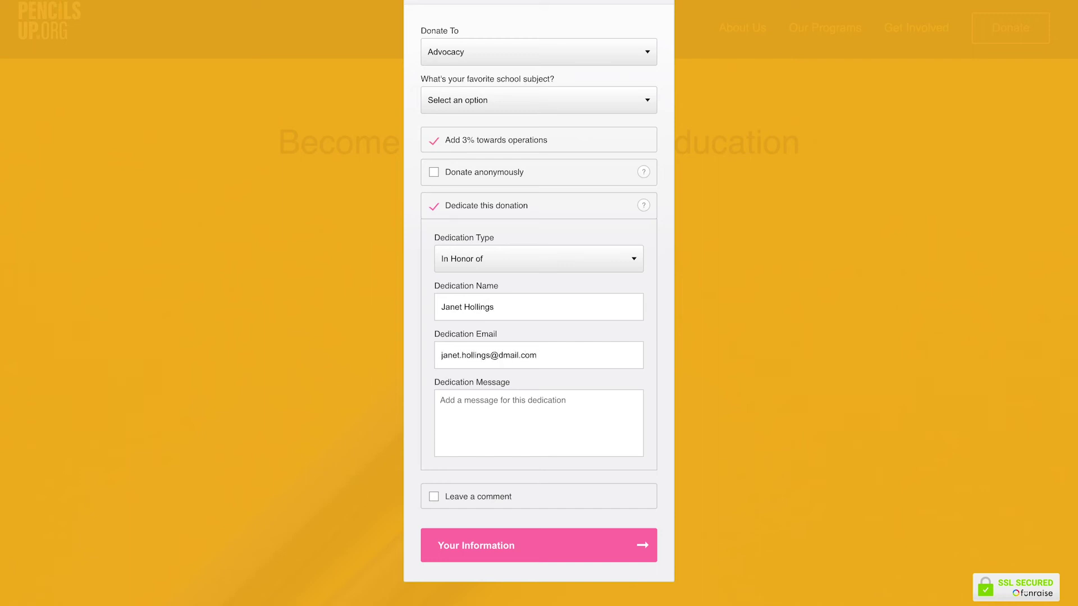
click(441, 400)
text(I just made a donation in your honor )
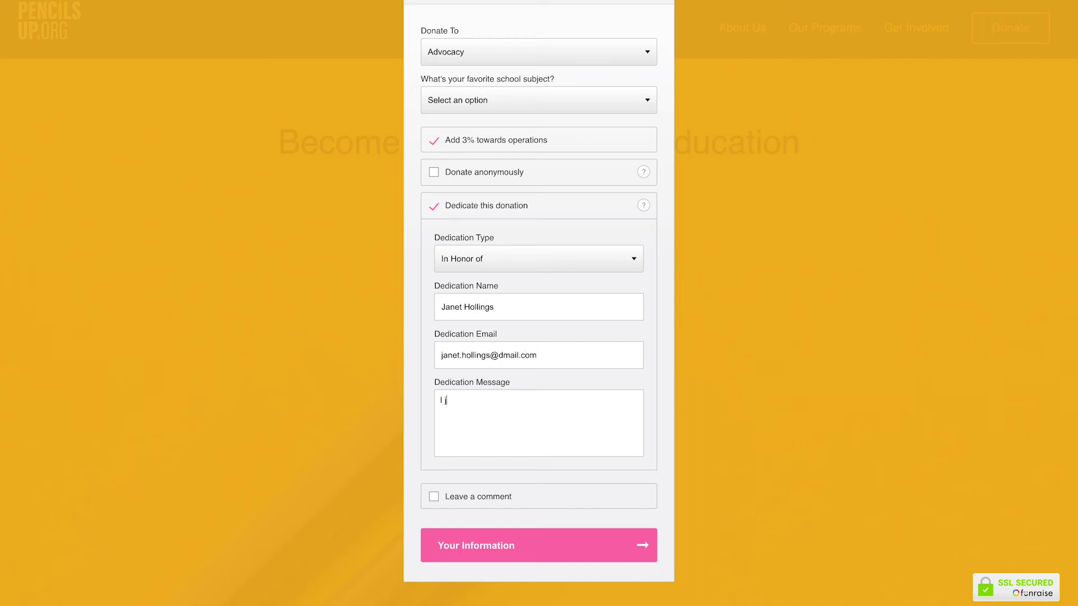
text(towards classroom supplies!)
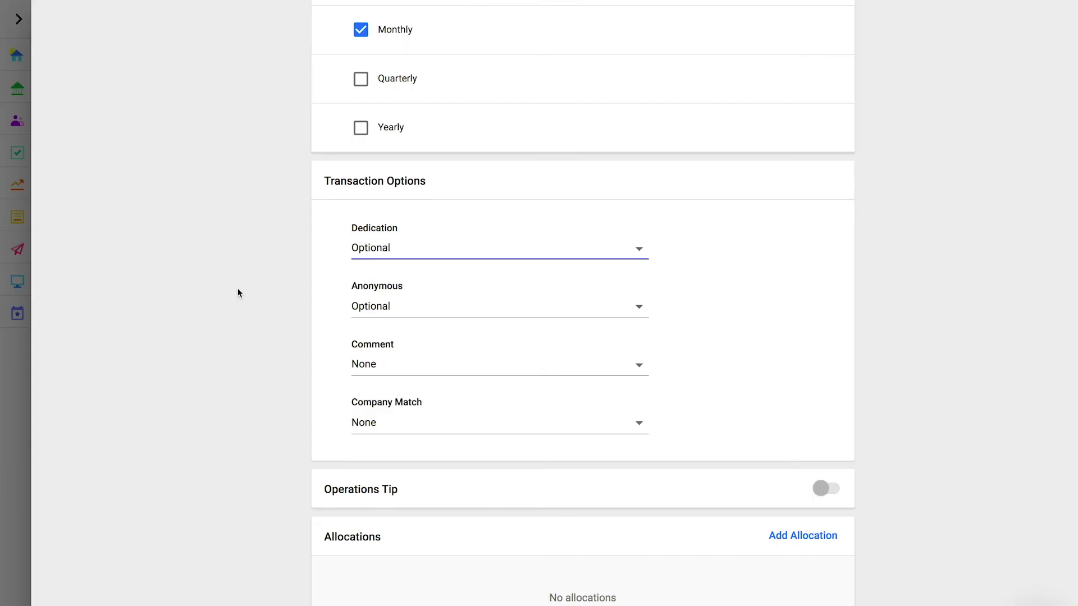
Set Anonymous and Comment to Optional and Company Match to Enabled.
click(377, 310)
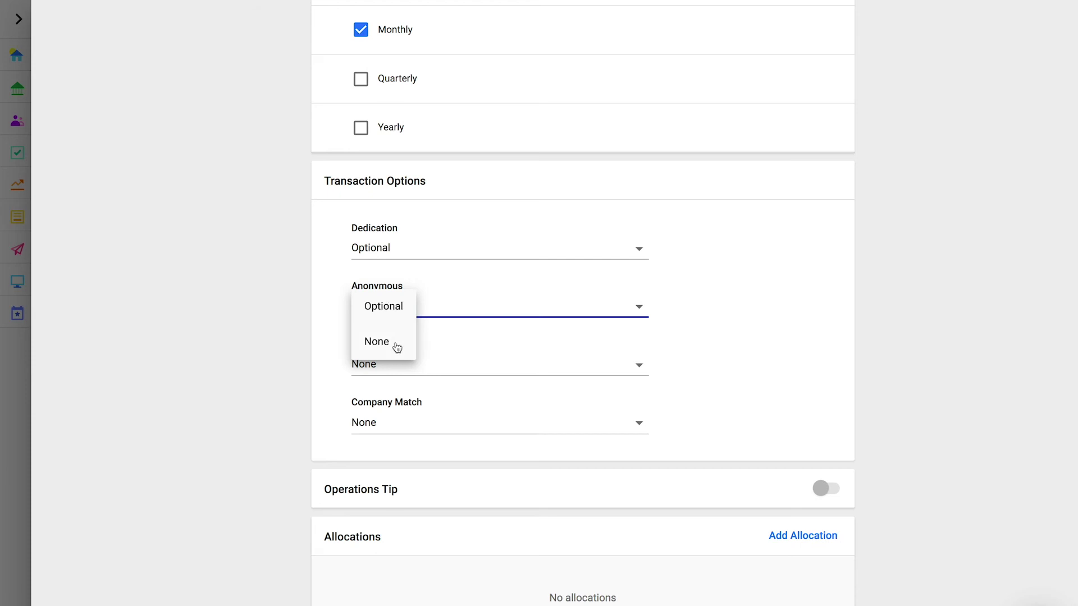
click(282, 315)
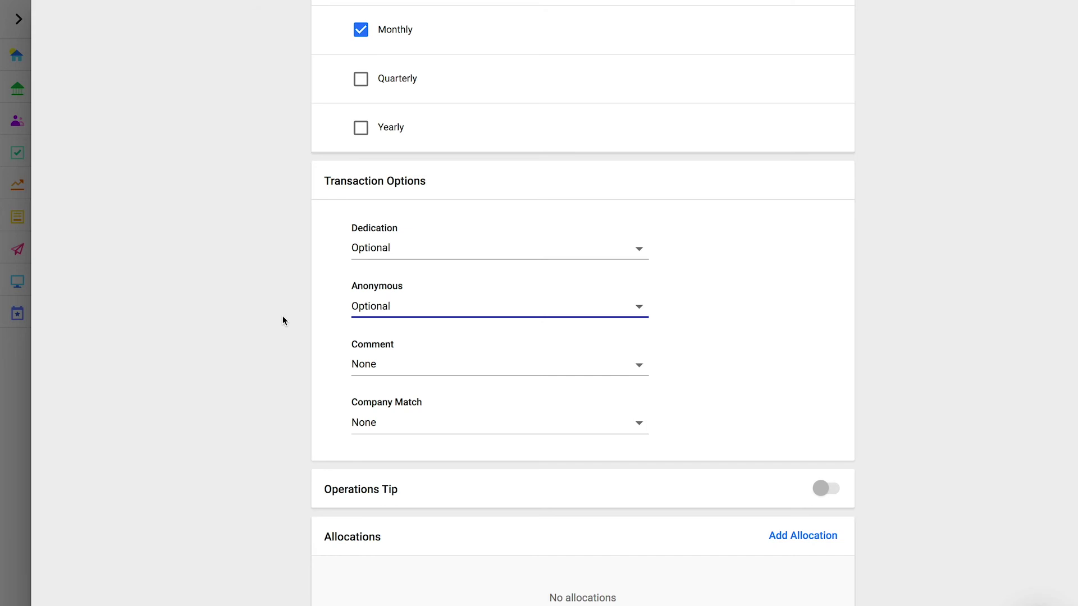
click(369, 365)
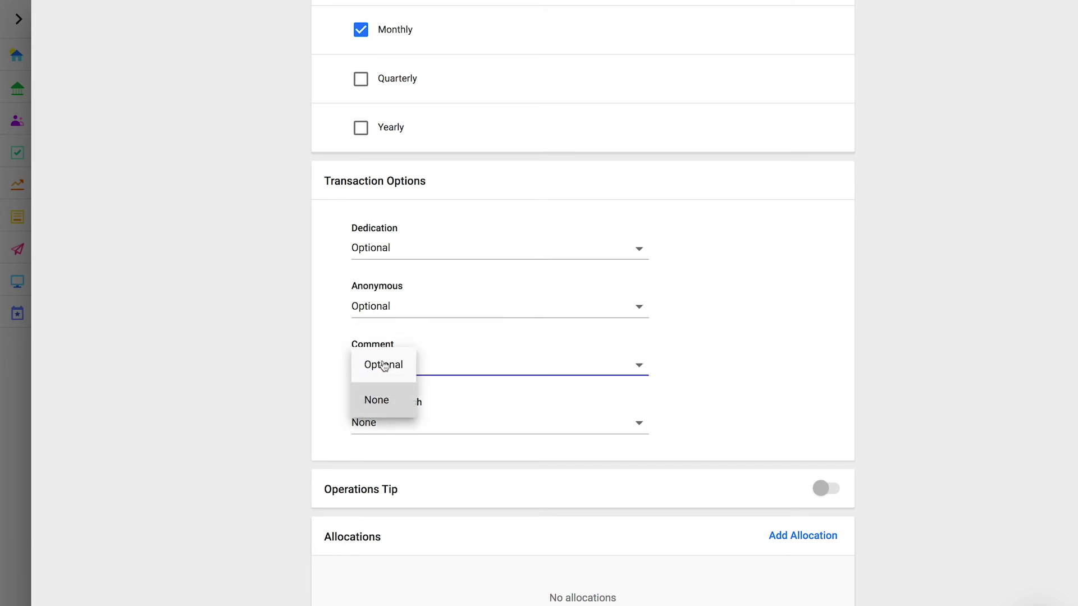
click(394, 365)
click(274, 375)
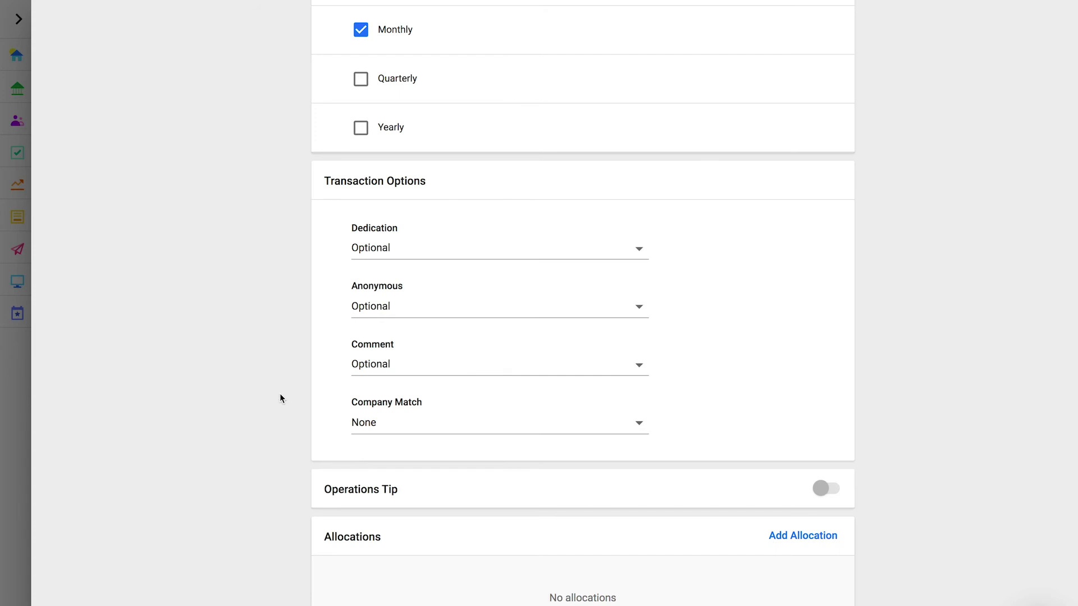
click(374, 432)
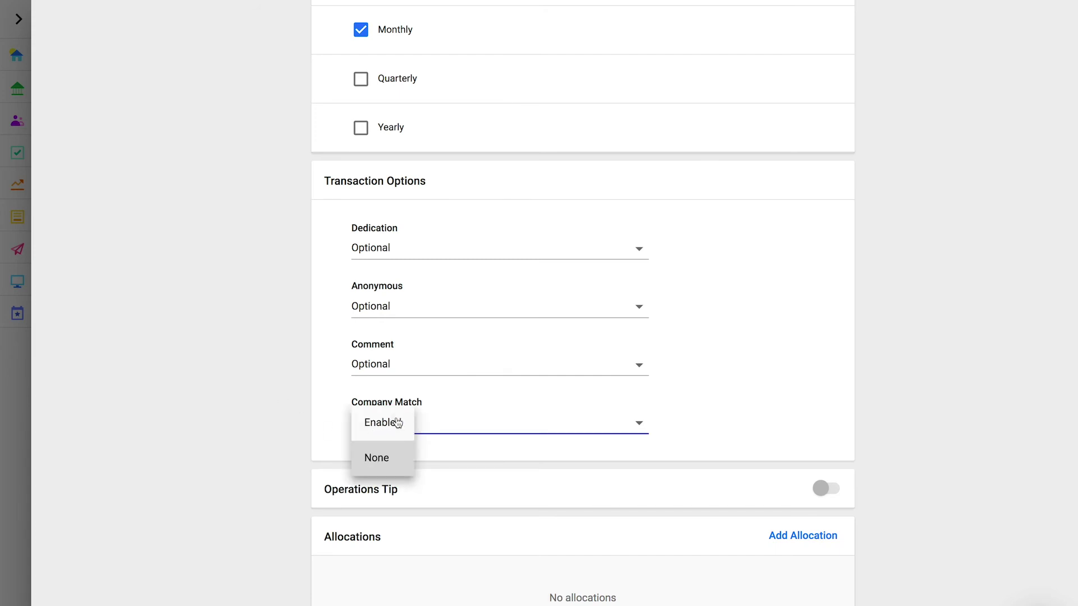
click(375, 432)
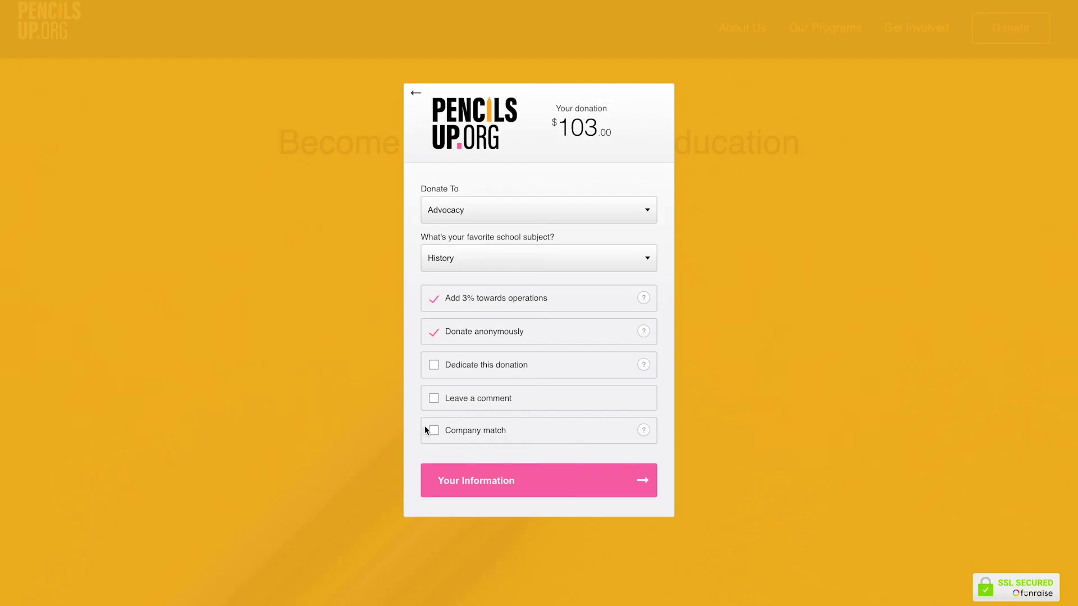
Show the Company Match option on the donor form and search for a company with 'Goog'.
click(433, 431)
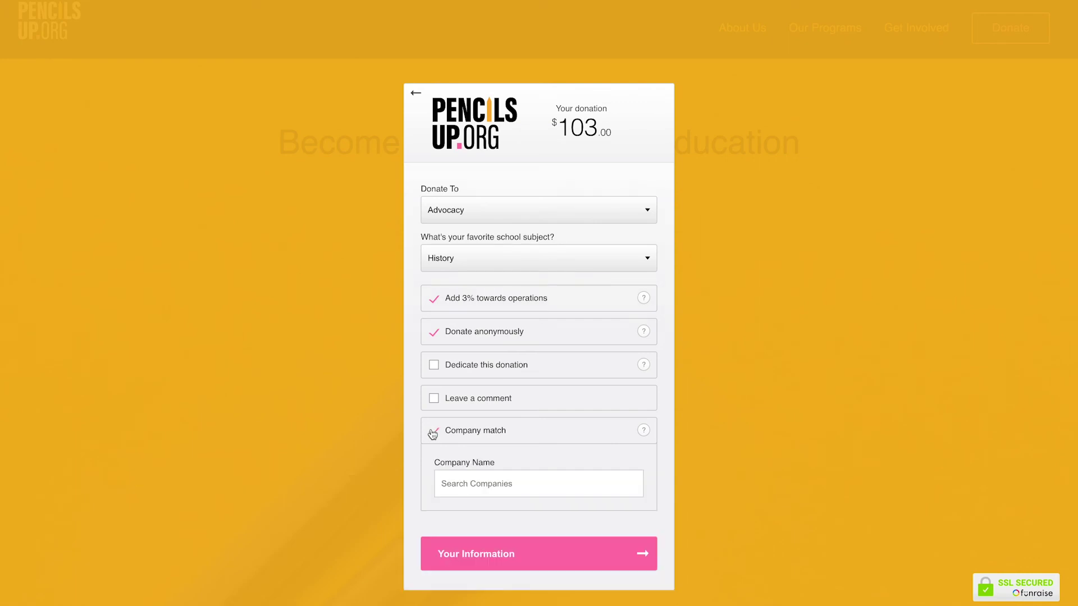
mouse_move(643, 430)
click(529, 479)
text(Goog)
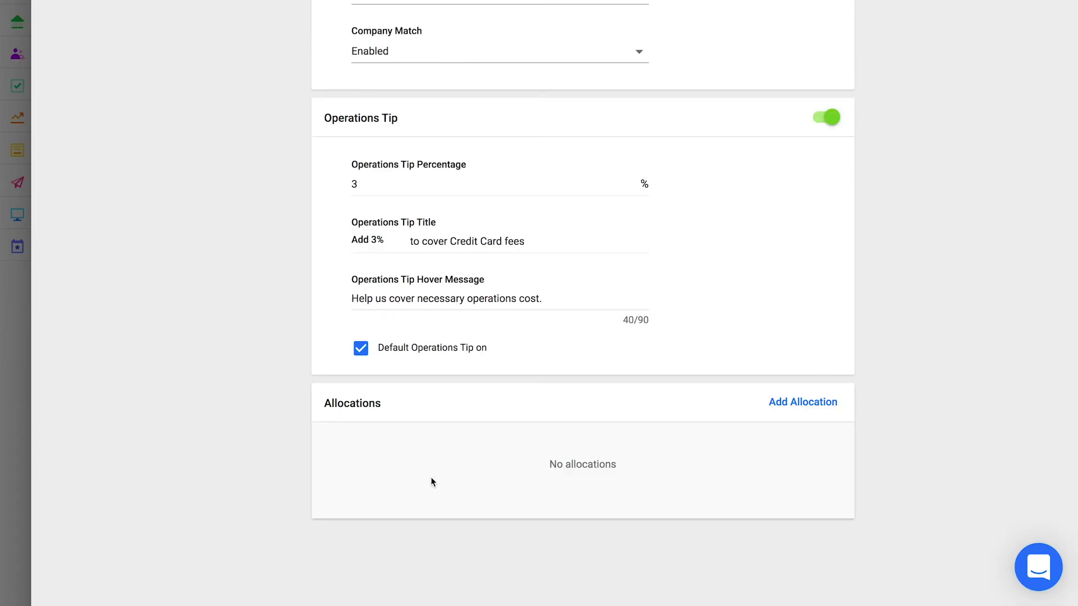
Add Scholarships and Advocacy to the form's allocations.
click(801, 403)
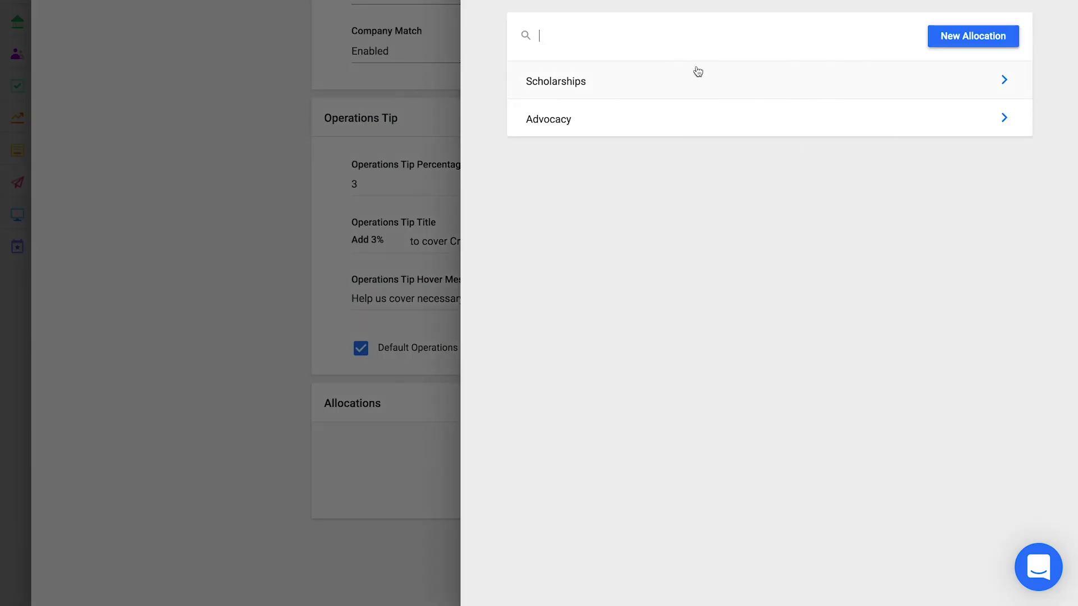
click(695, 77)
click(779, 452)
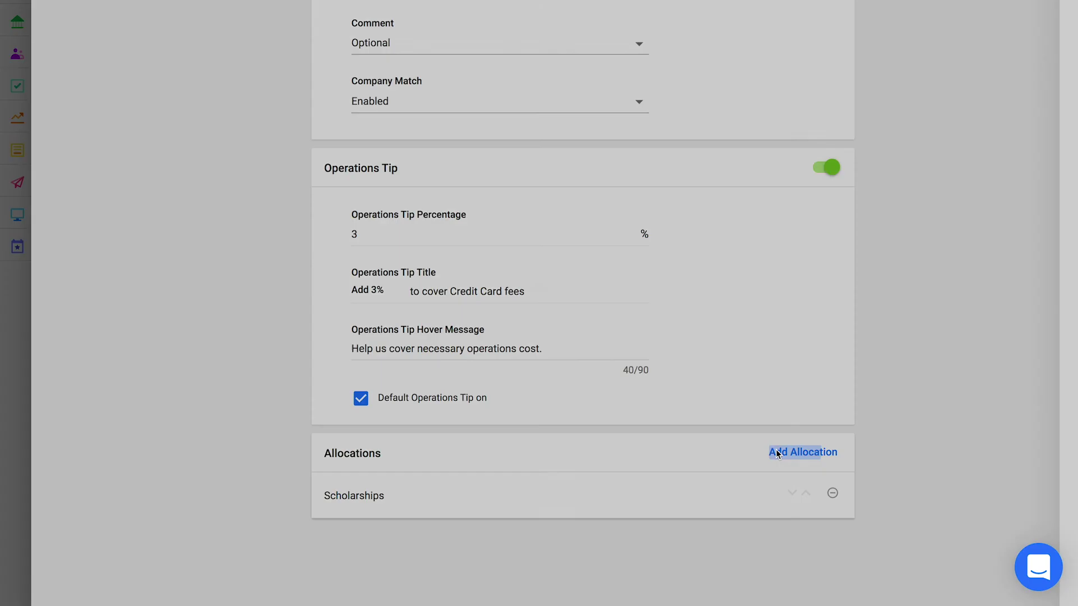
click(699, 125)
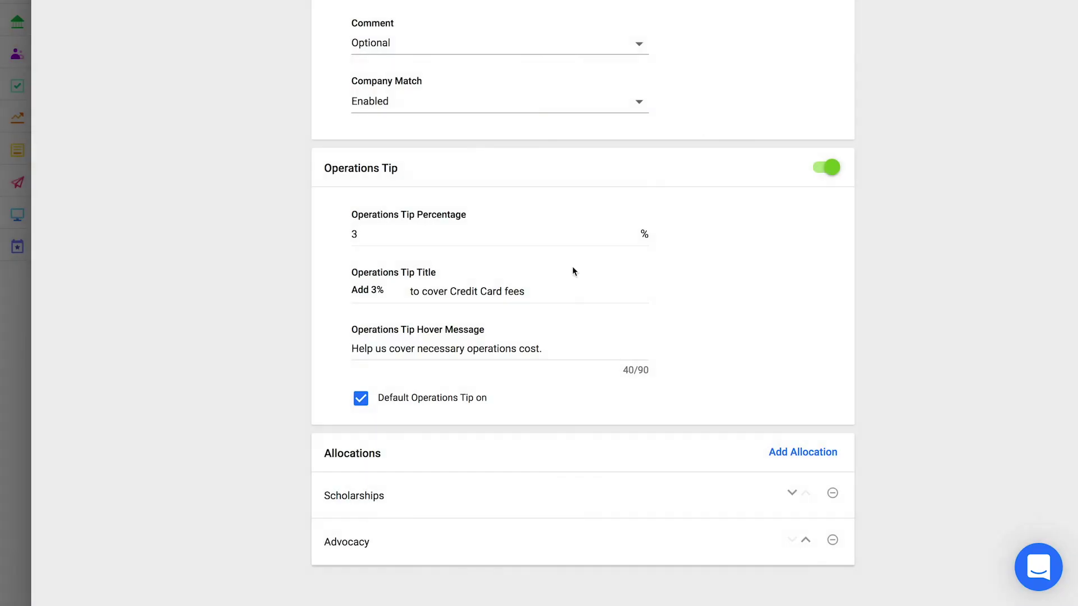
scroll(243, 482, up, 10)
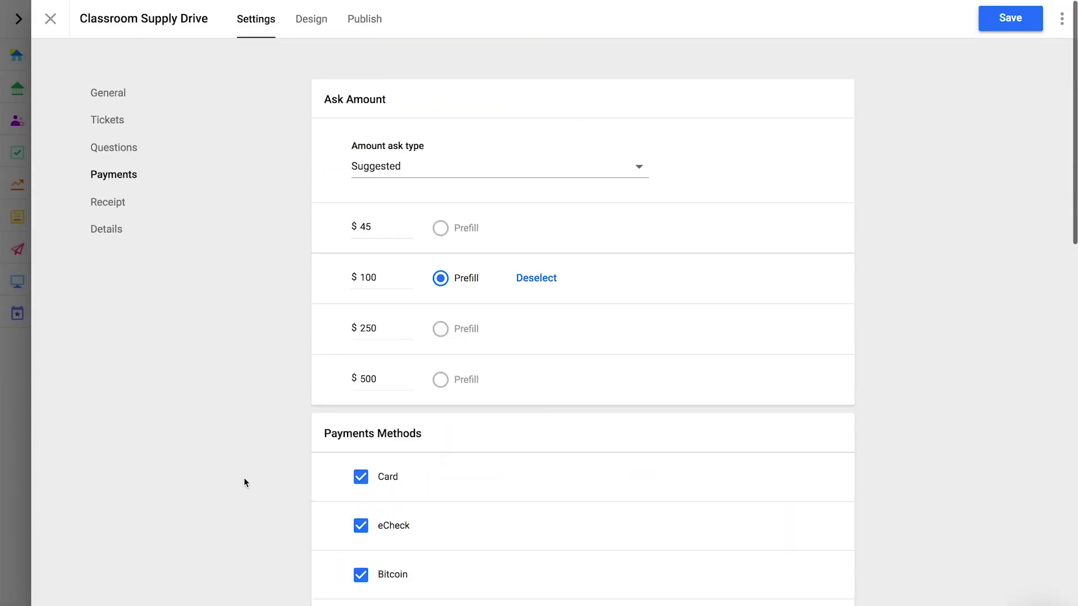
Open the Receipt settings, preview the receipt e-mail, then close the preview.
click(112, 205)
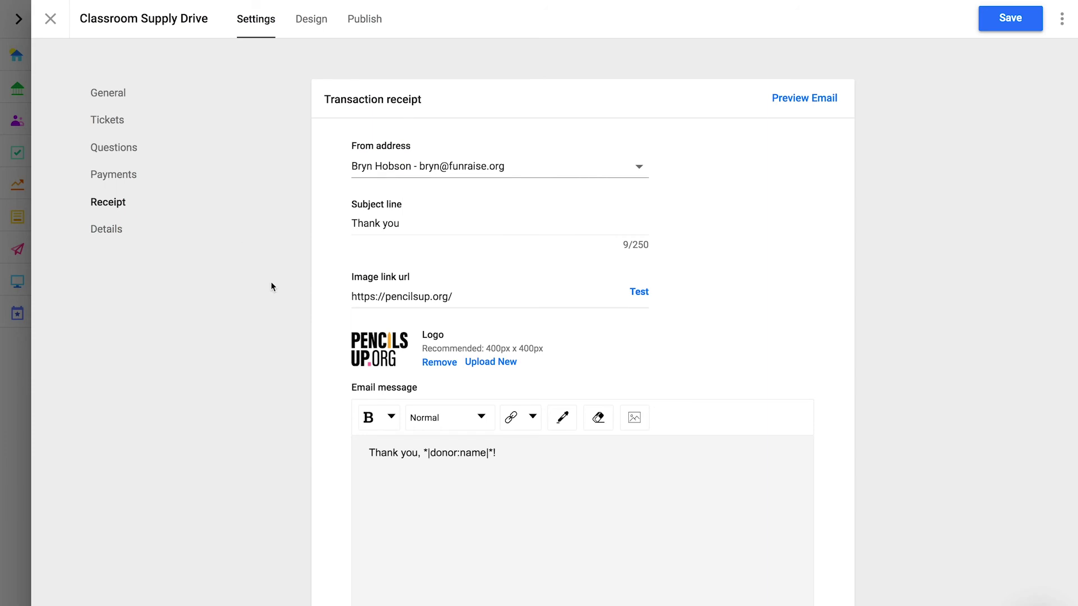
triple_click(821, 97)
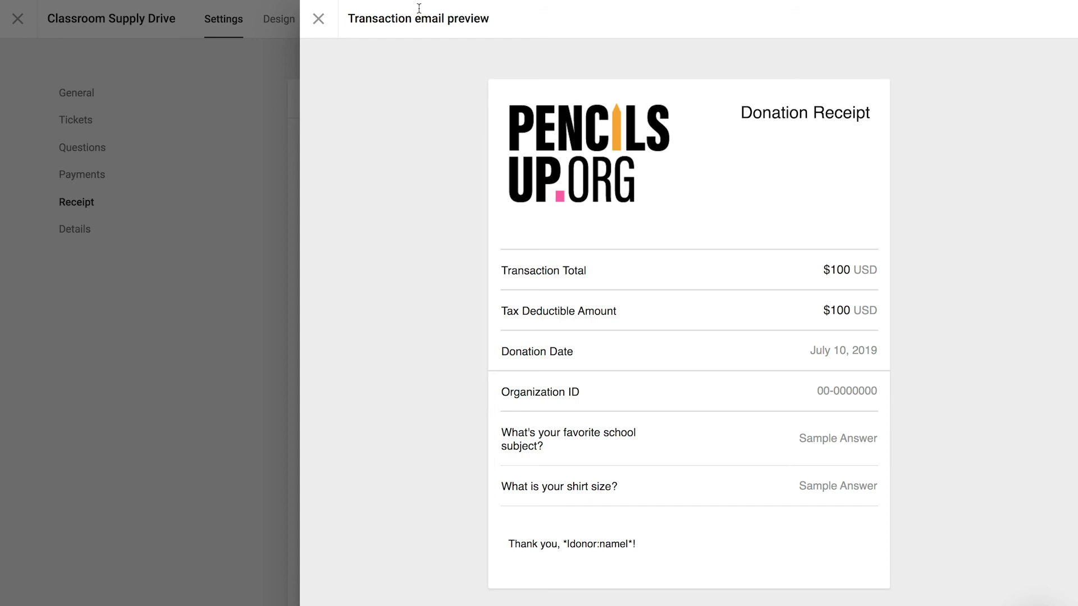
click(317, 20)
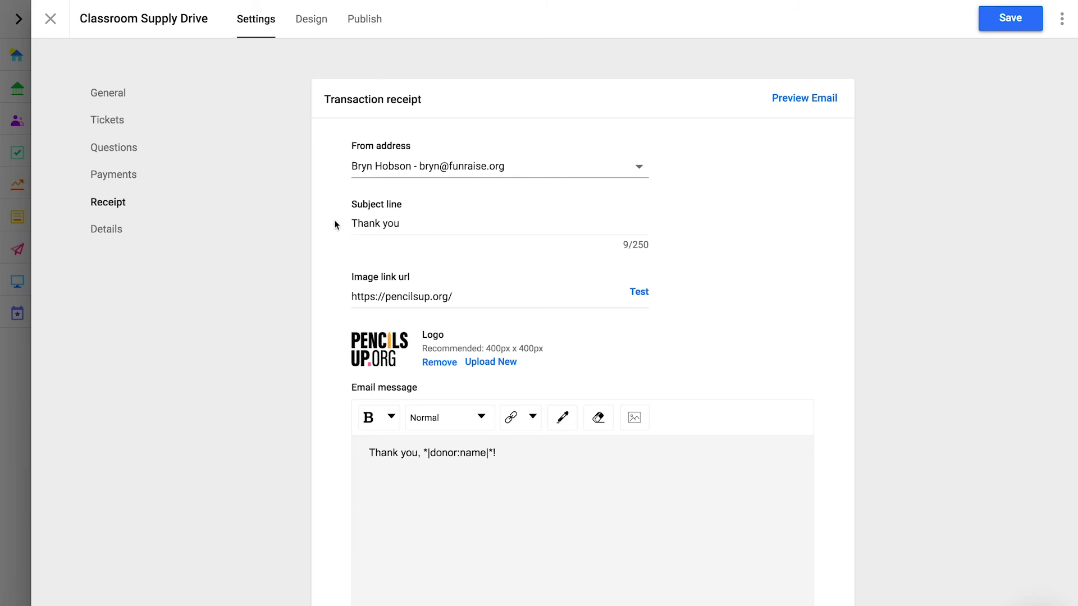
click(382, 223)
triple_click(381, 223)
text(Thank you for your donation!)
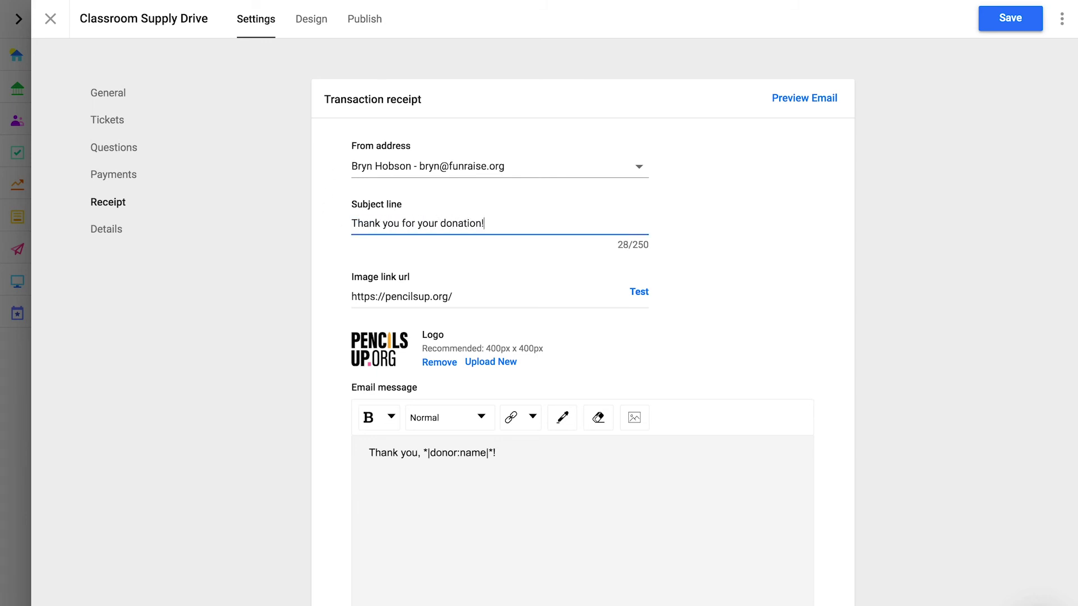
click(324, 254)
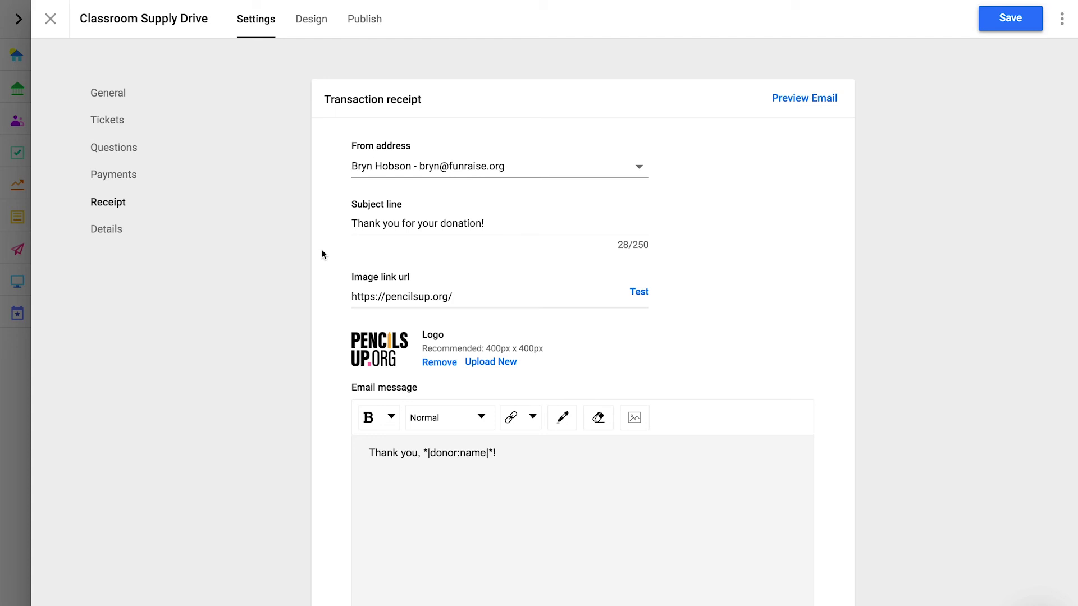
scroll(324, 254, down, 2)
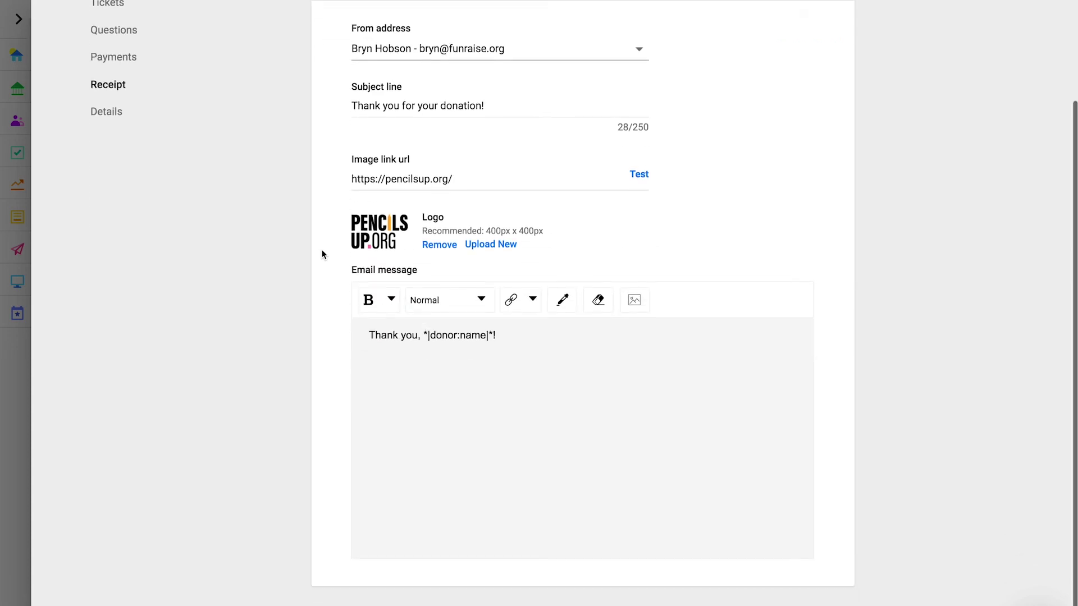
click(542, 341)
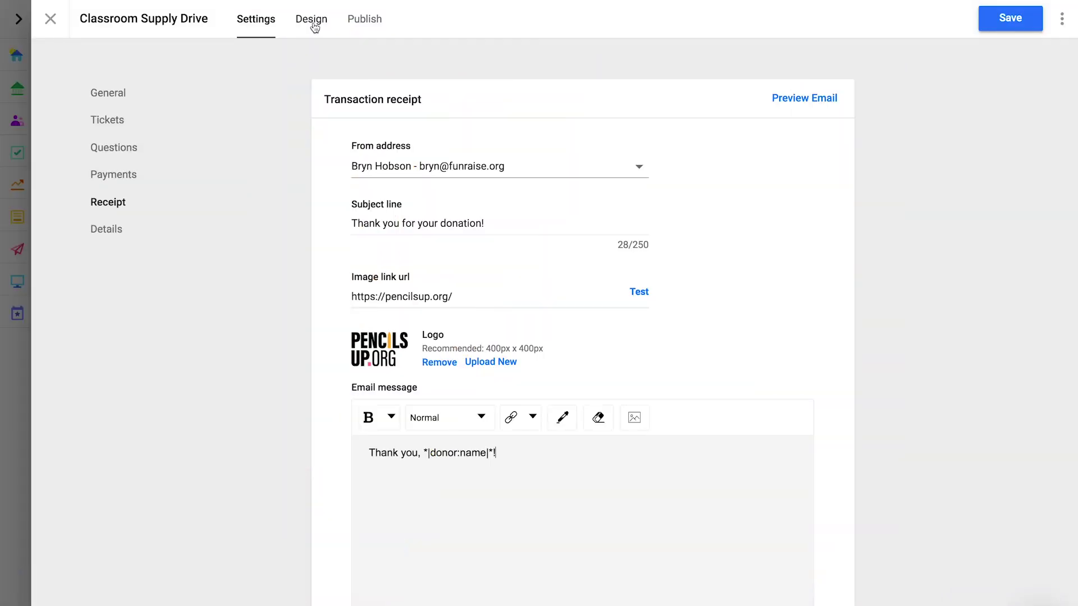
Clear the popup headline in the form's Design settings.
click(313, 24)
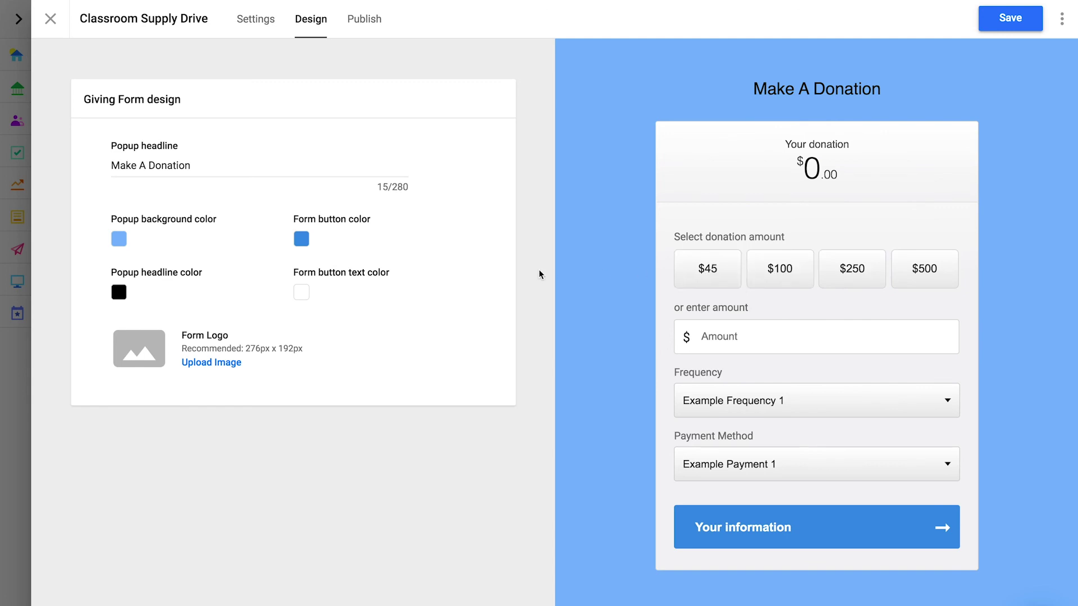
click(319, 171)
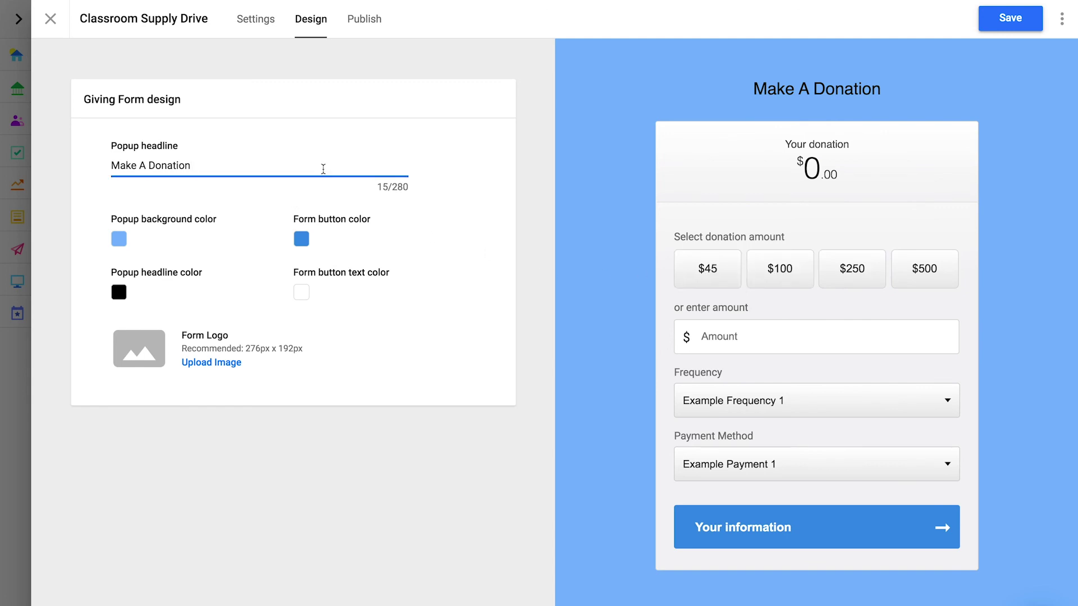
key(ctrl+a)
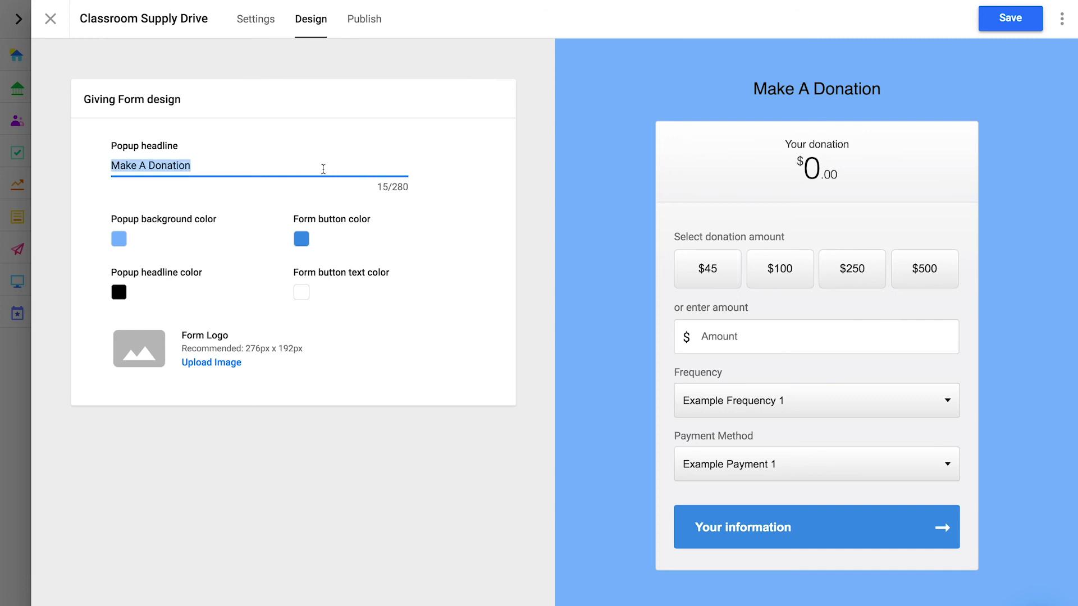
key(BackSpace)
click(493, 213)
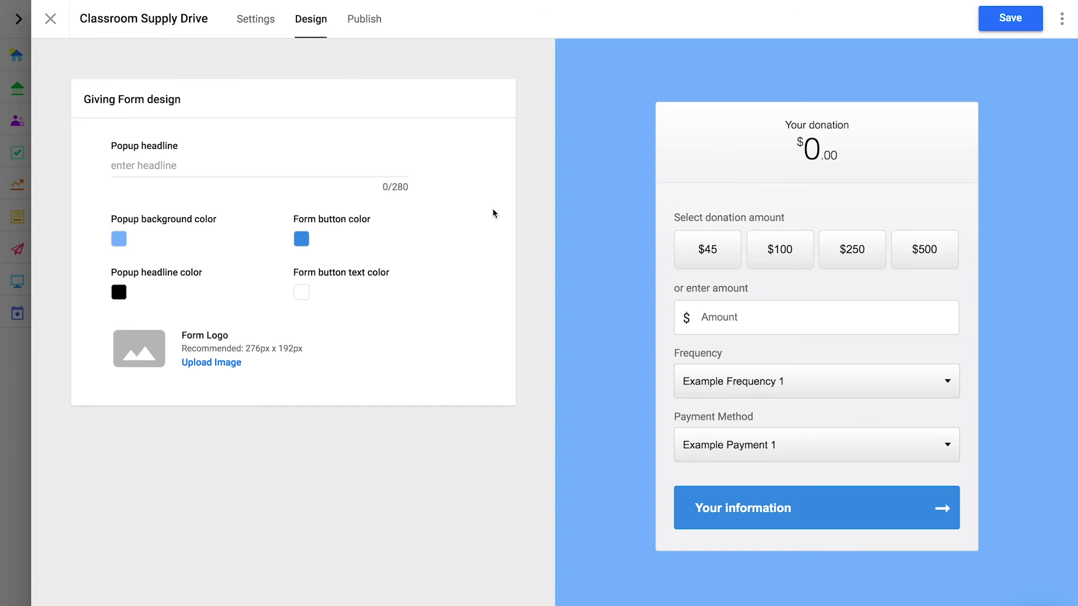
Set the popup background colour to orange FBB03B.
click(118, 238)
double_click(161, 385)
text(FBB03B)
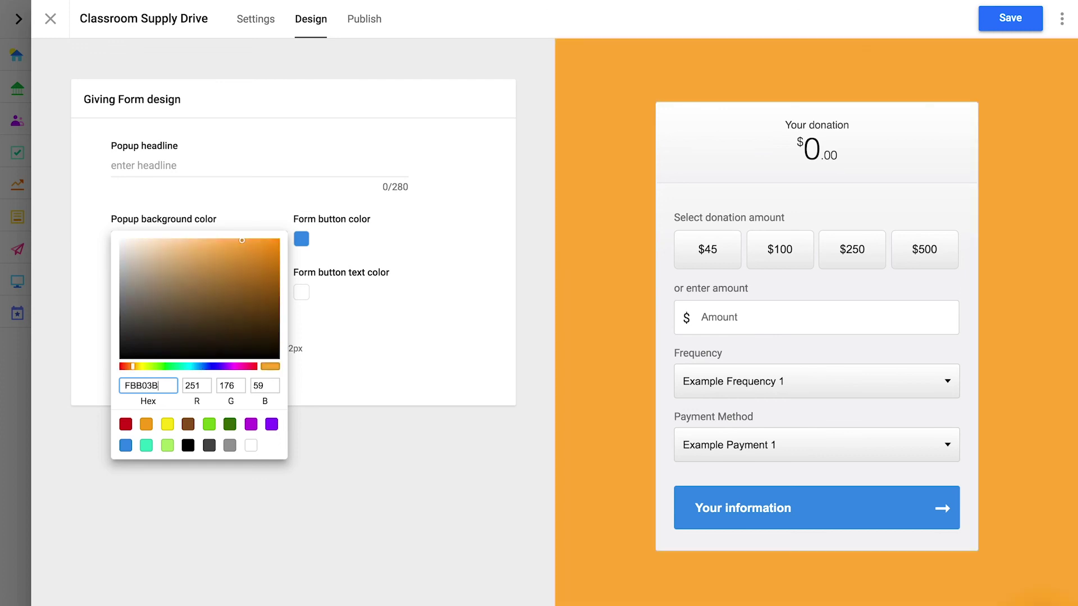
key(Tab)
click(386, 374)
Make the form button pink FF7BAC and begin uploading a logo image.
click(301, 239)
double_click(345, 386)
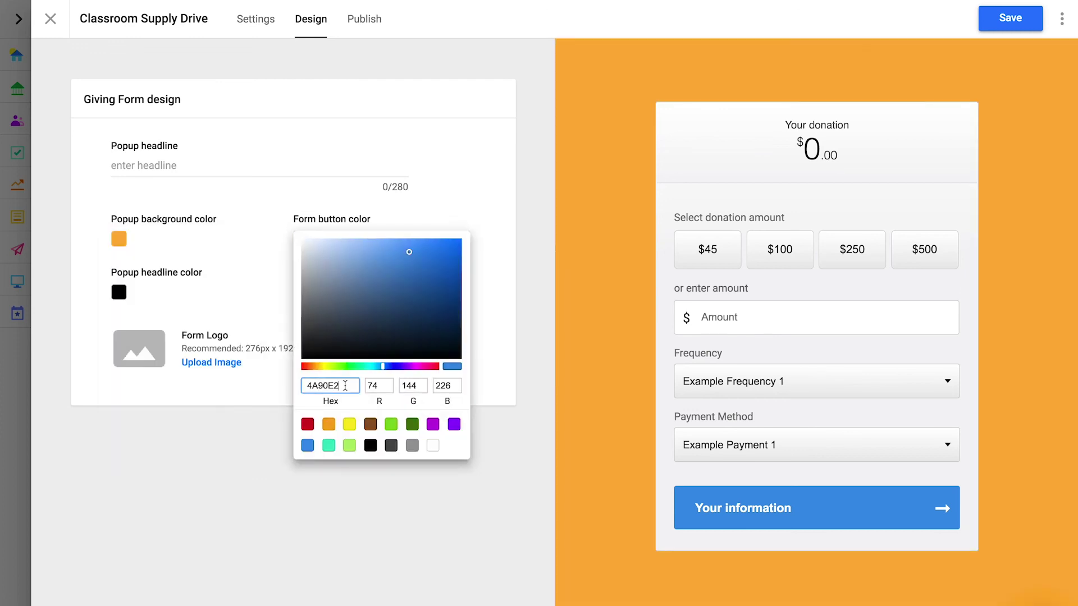
text(FF7BAC)
click(502, 304)
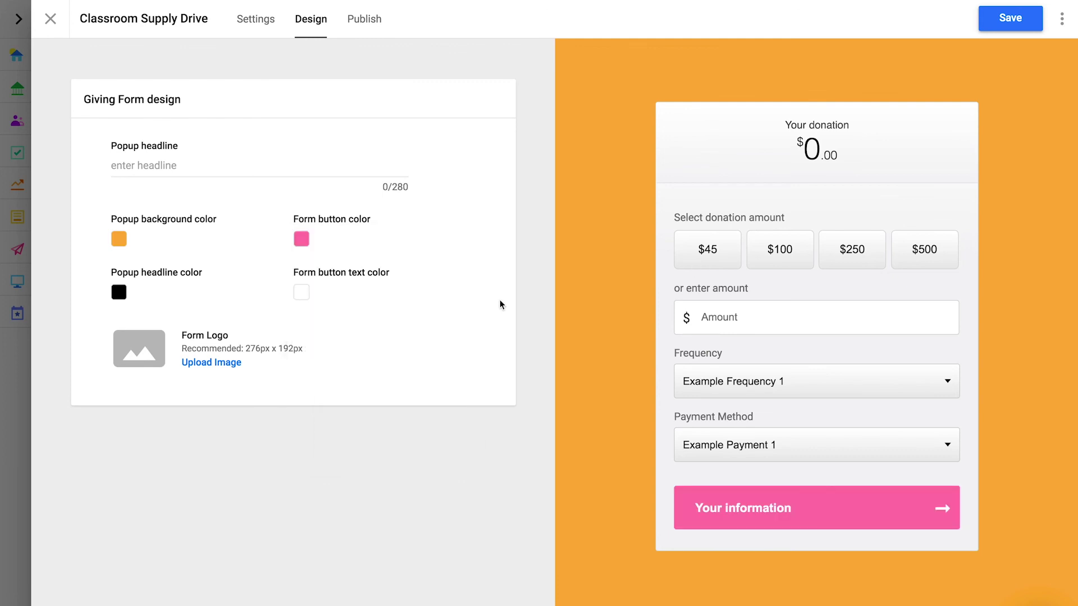
click(211, 364)
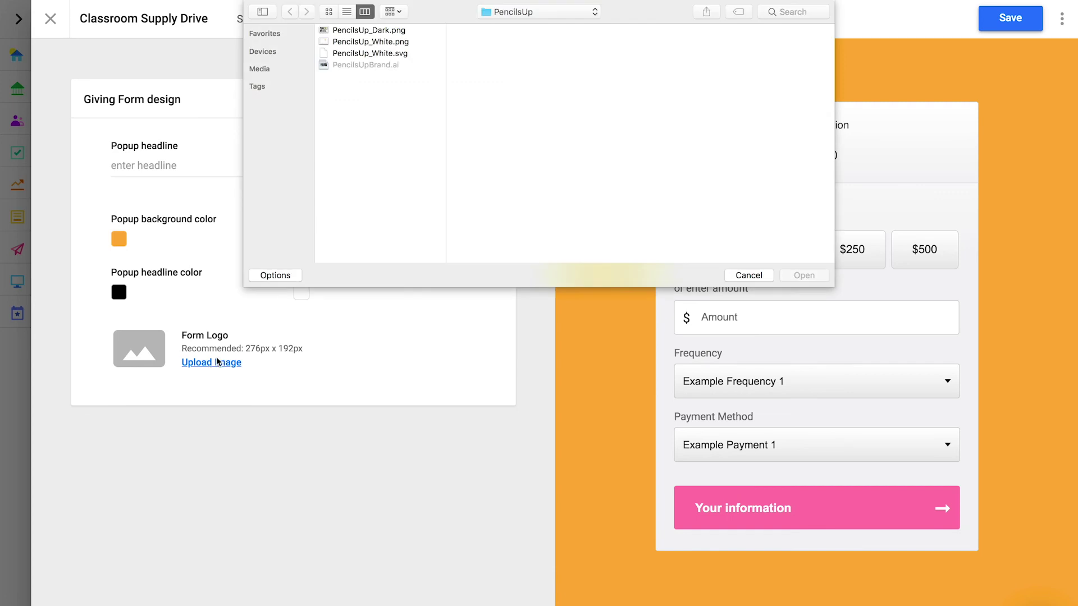
Upload PencilsUp_Dark.png as the form logo and save the design.
click(392, 32)
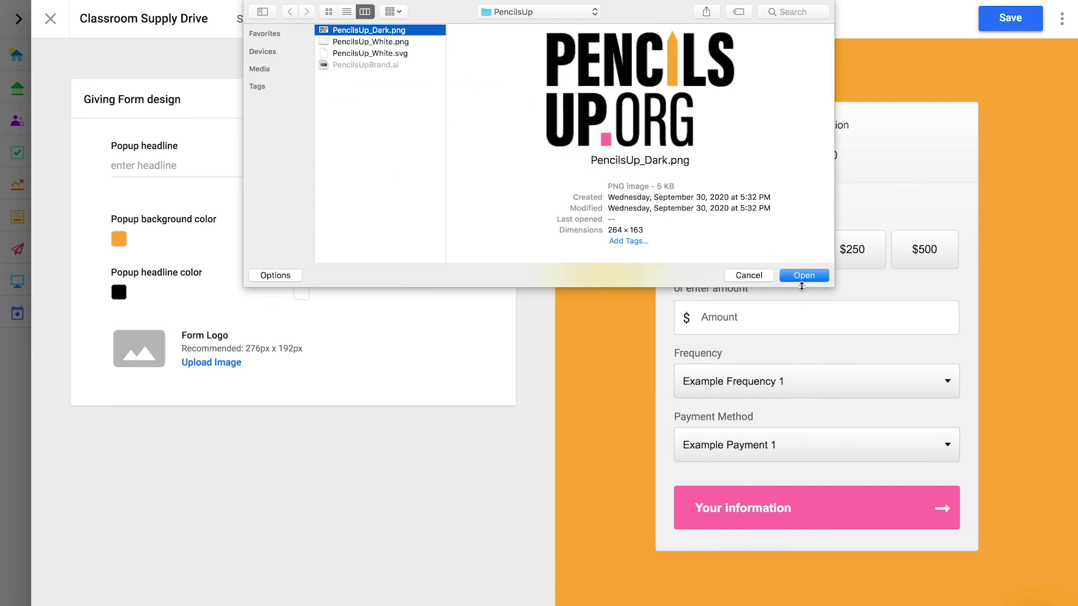
click(805, 276)
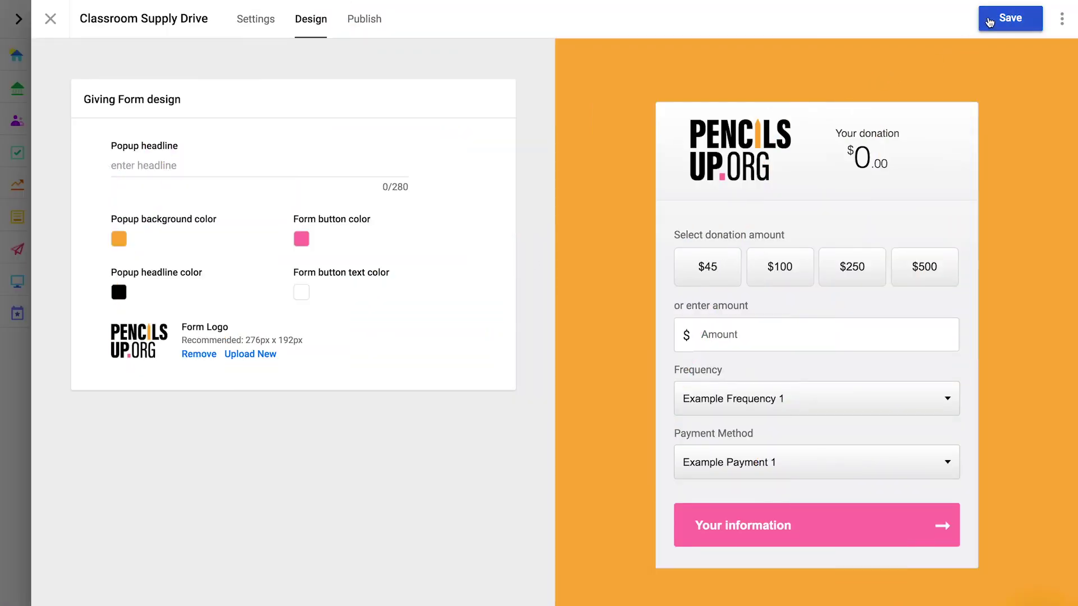
click(991, 21)
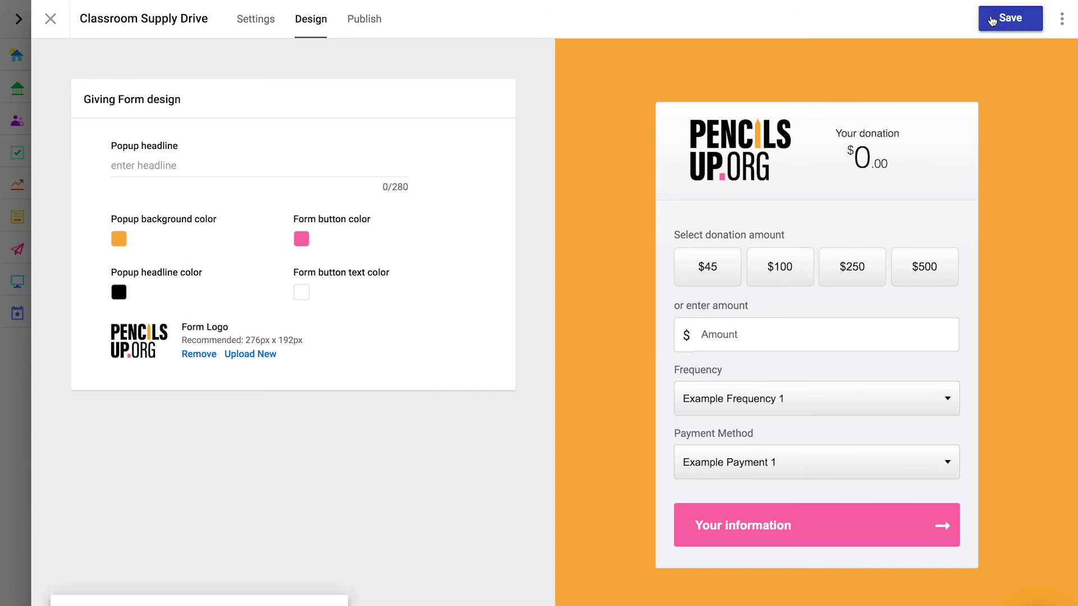
Open the Publish step and review the Placed Form embed code.
click(364, 20)
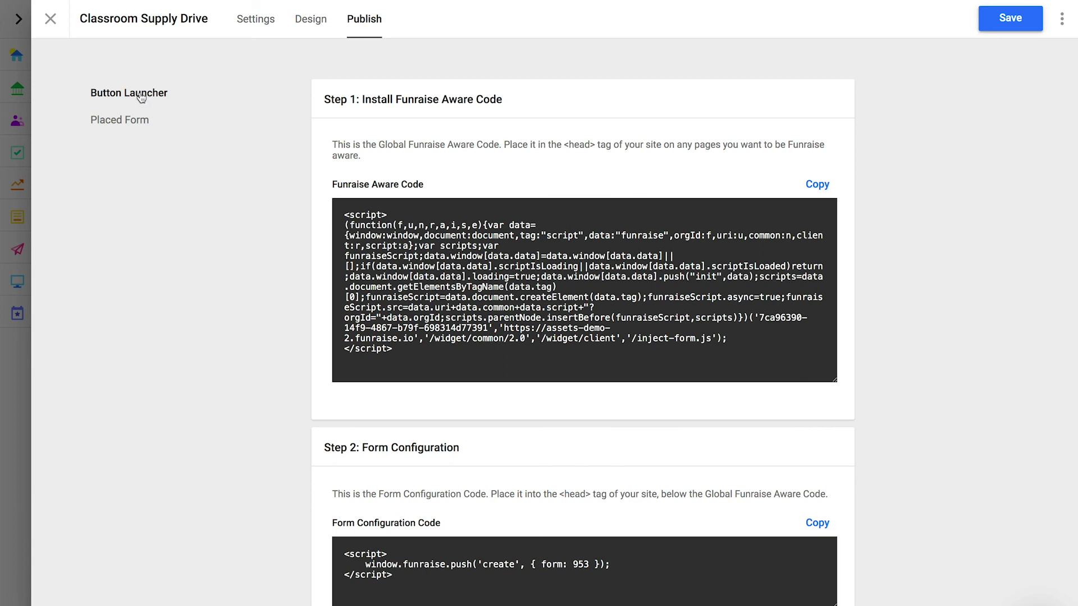
scroll(401, 308, down, 6)
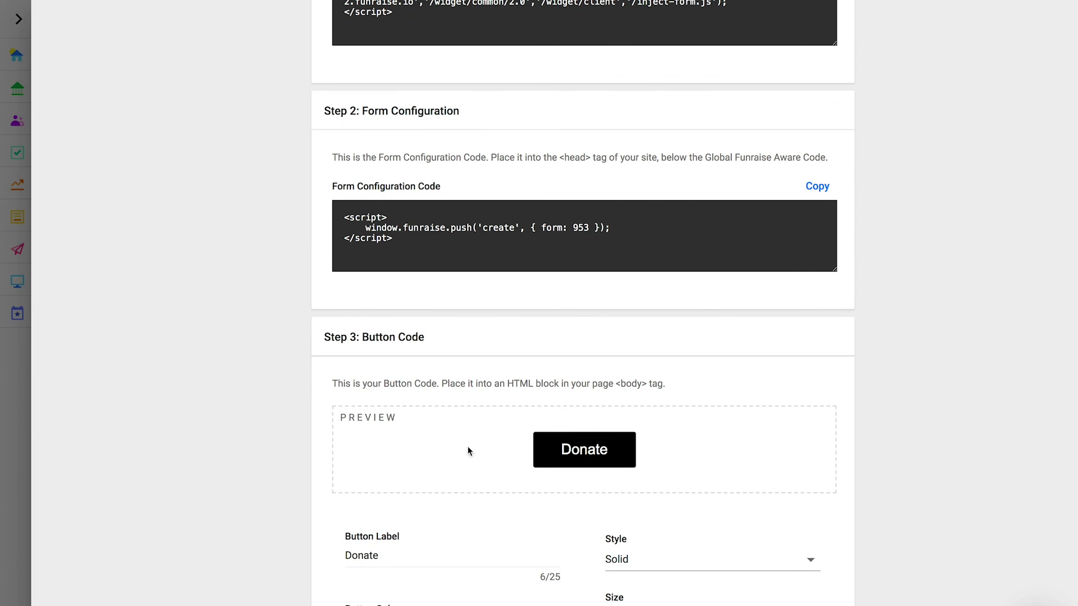
scroll(468, 447, up, 6)
click(119, 119)
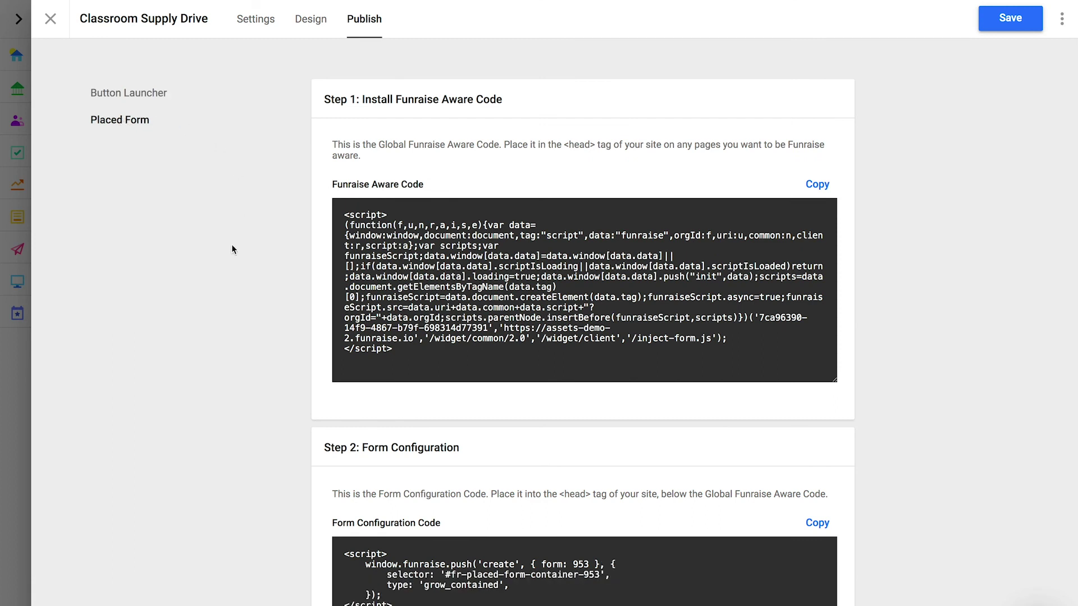
scroll(232, 249, down, 5)
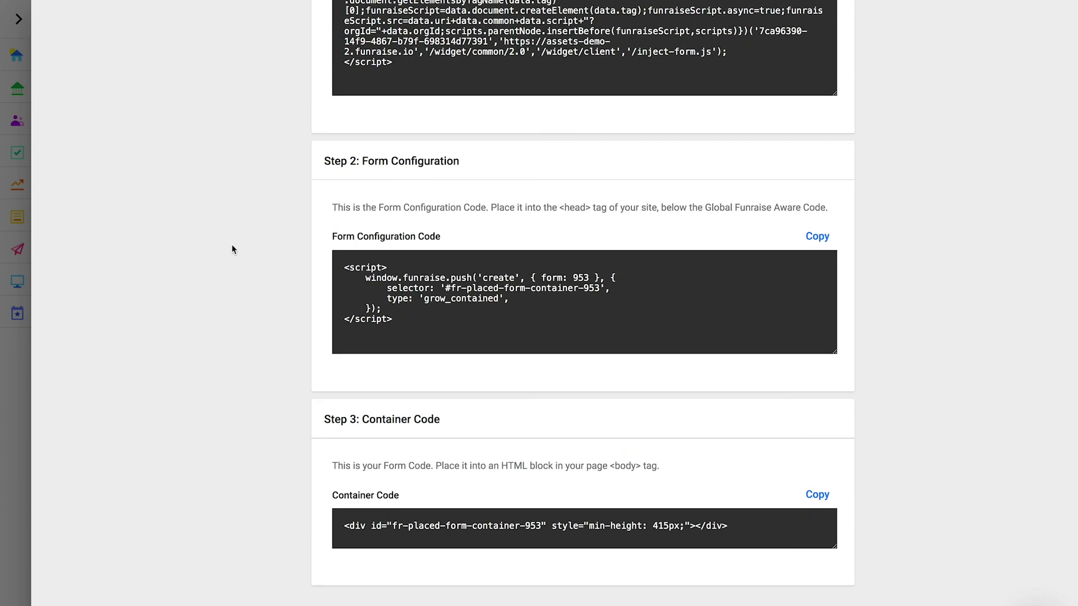
scroll(232, 249, up, 5)
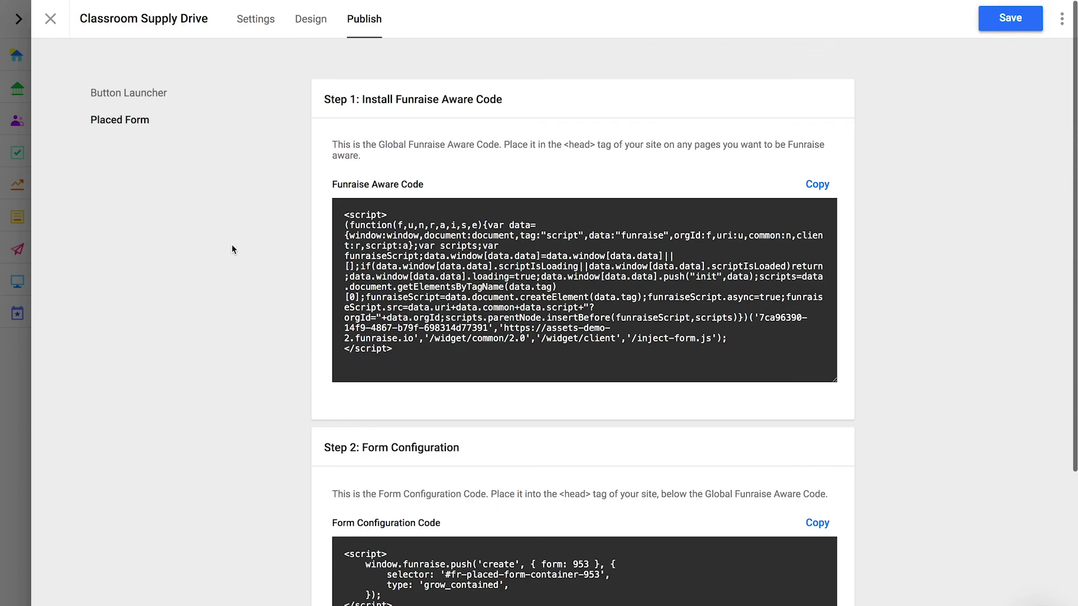
Switch to the Button Launcher version and copy the Funraise Aware Code.
click(155, 94)
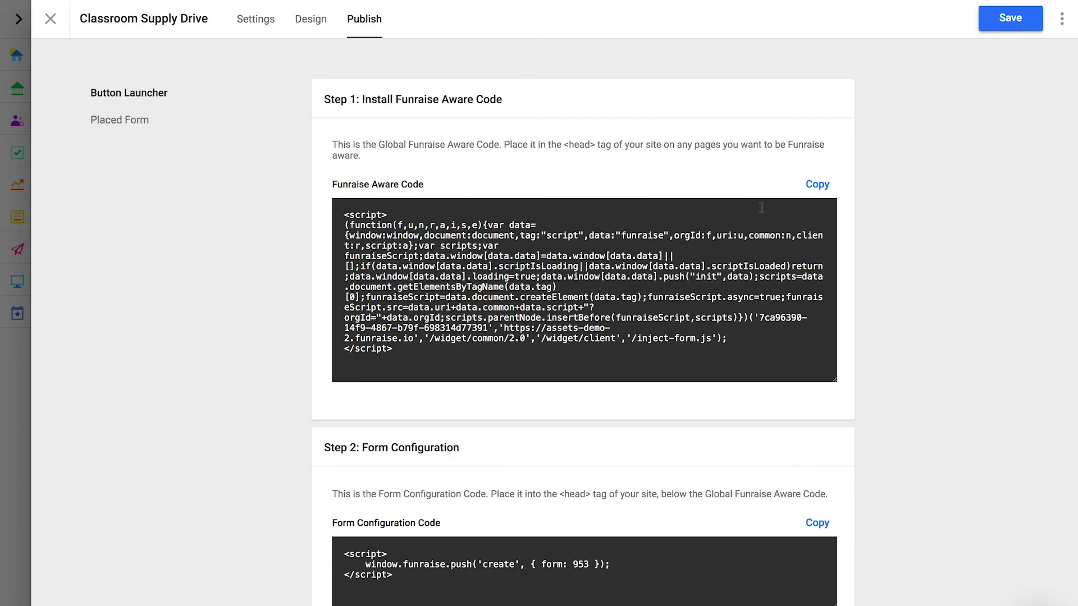
click(813, 185)
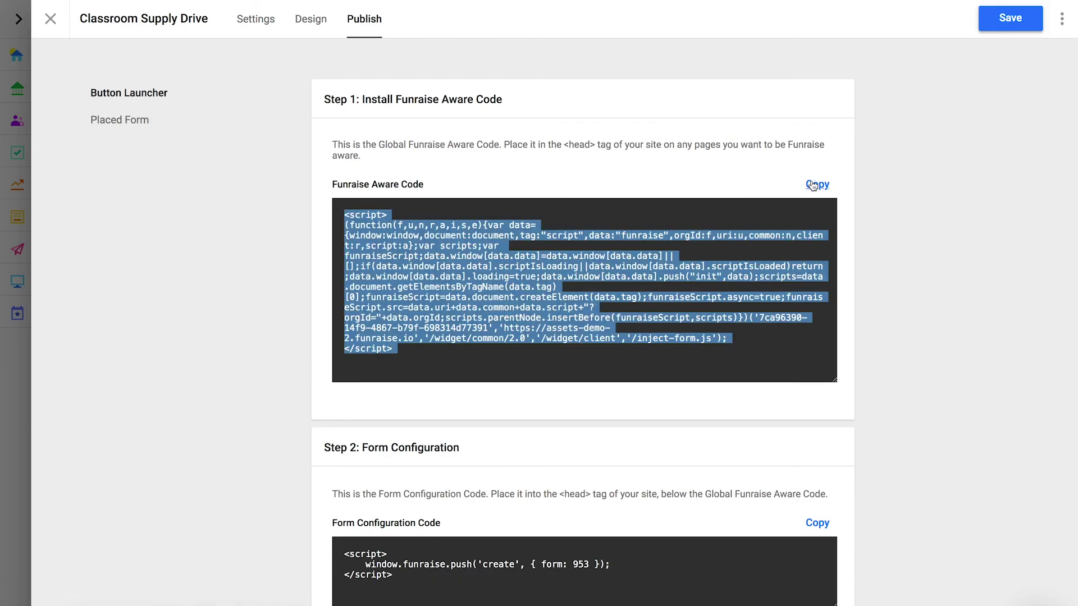
click(892, 207)
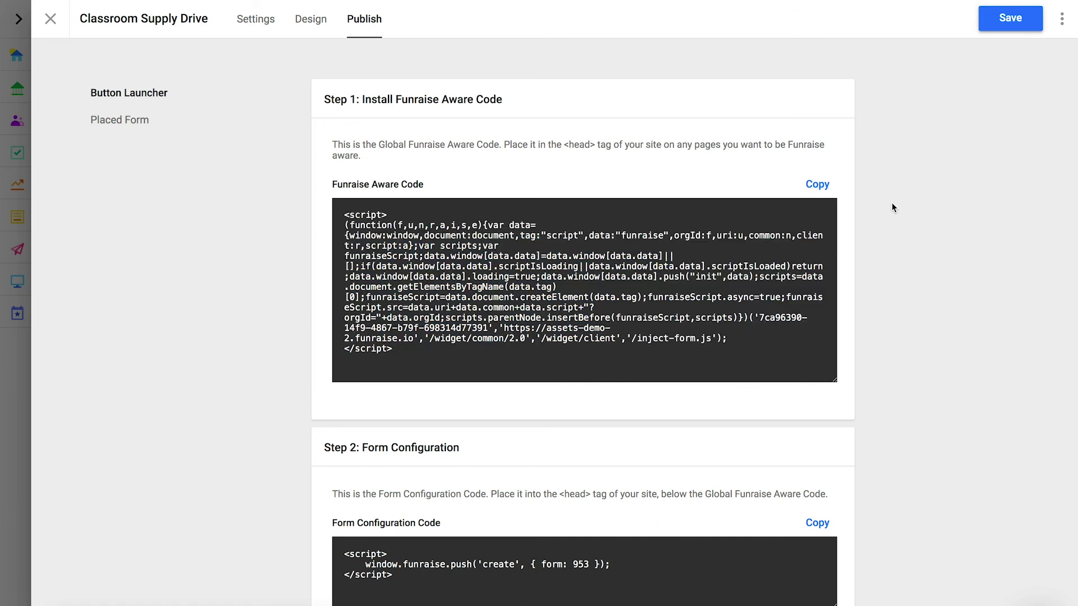